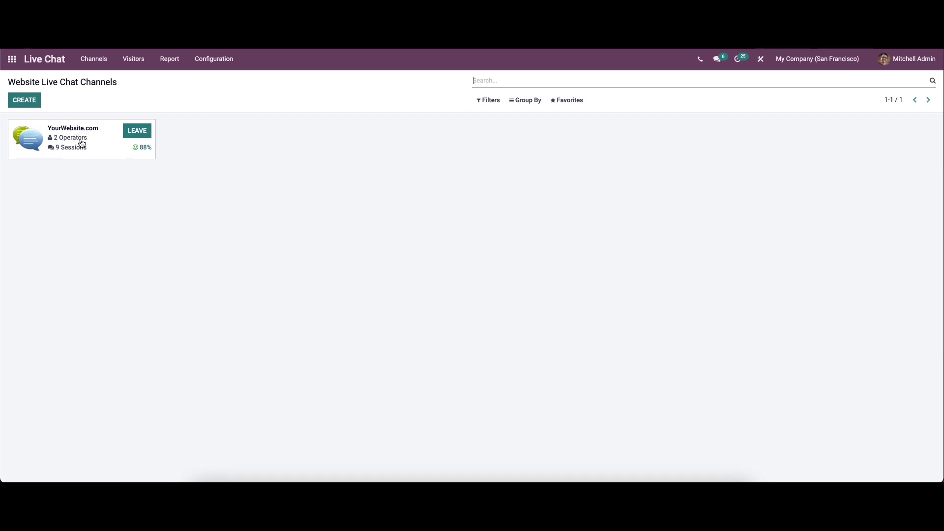
Leave and rejoin the YourWebsite.com live chat channel so you are listed as an operator
click(137, 137)
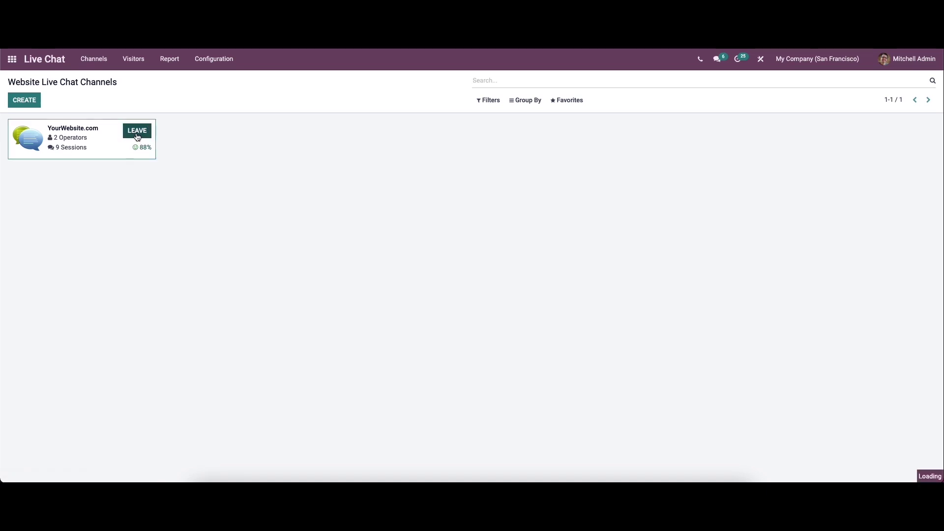
click(138, 137)
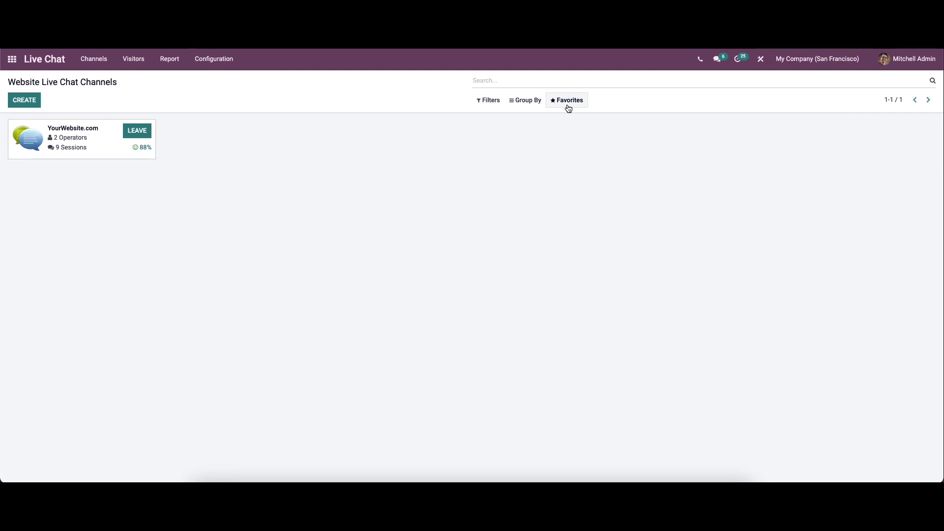
click(12, 59)
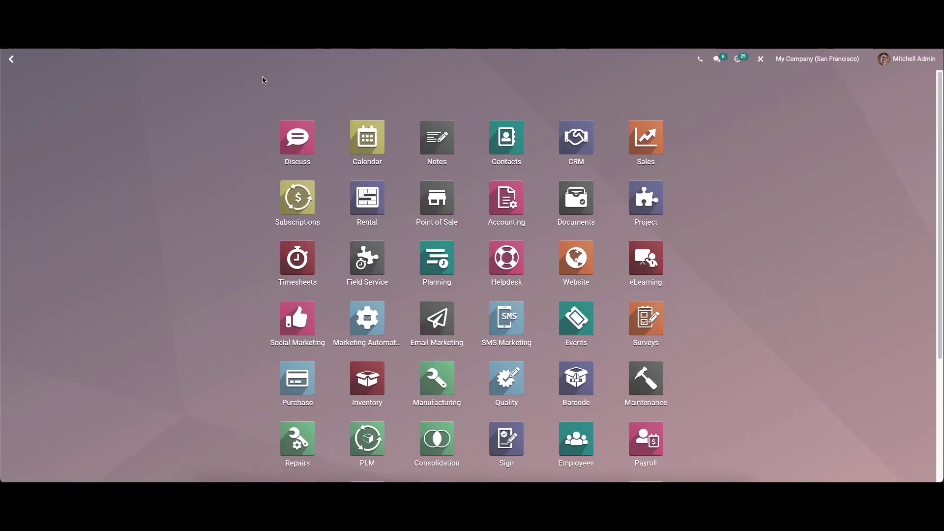
Open the Website app's settings and search them for 'live'
text(we)
click(296, 140)
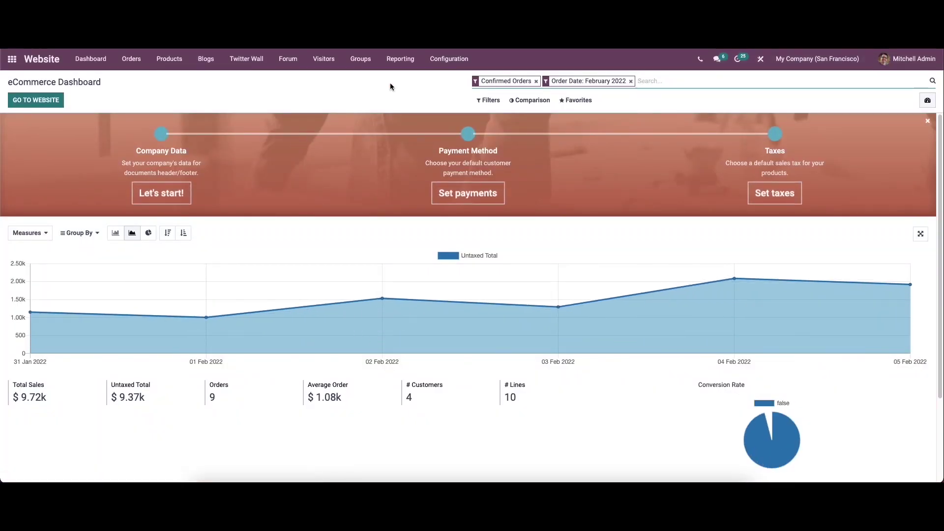
click(449, 59)
click(446, 79)
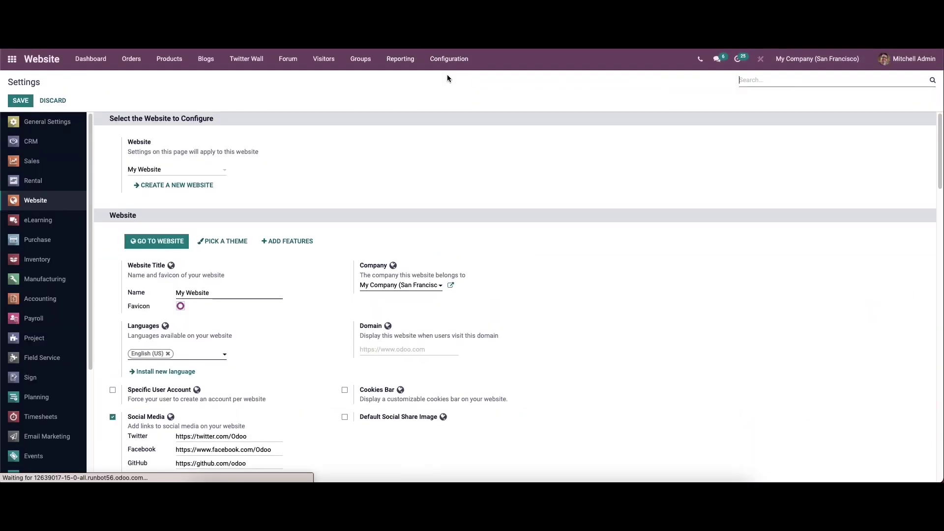
click(745, 79)
text(l)
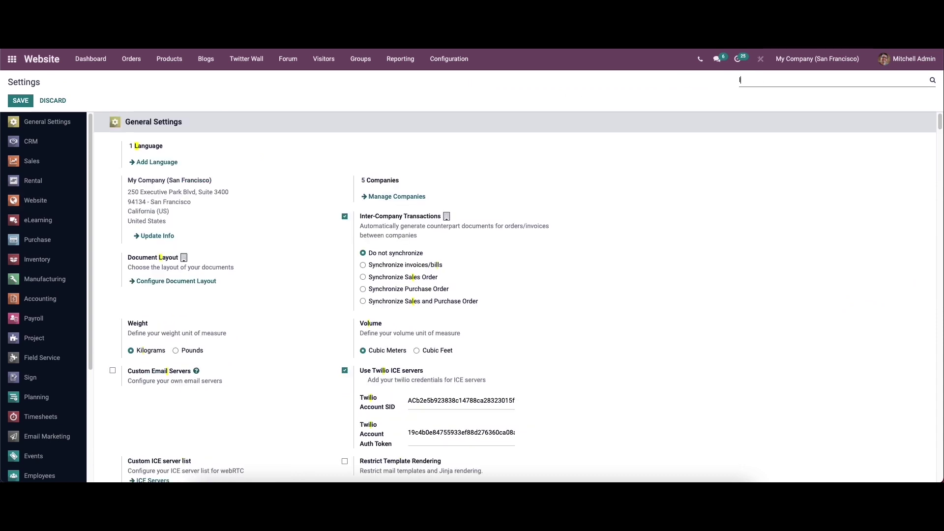
text(ive)
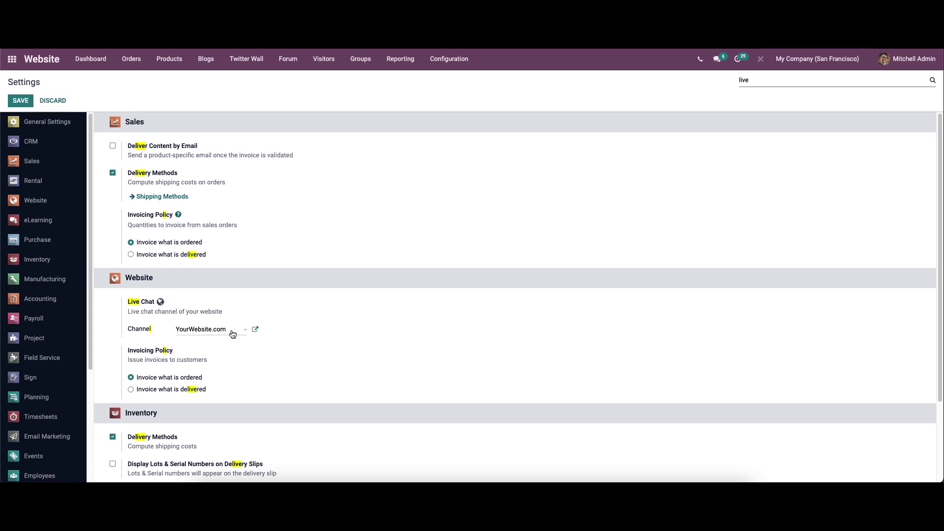
Inspect the linked live chat channel, discard it, and go to the Live Chat app
click(255, 332)
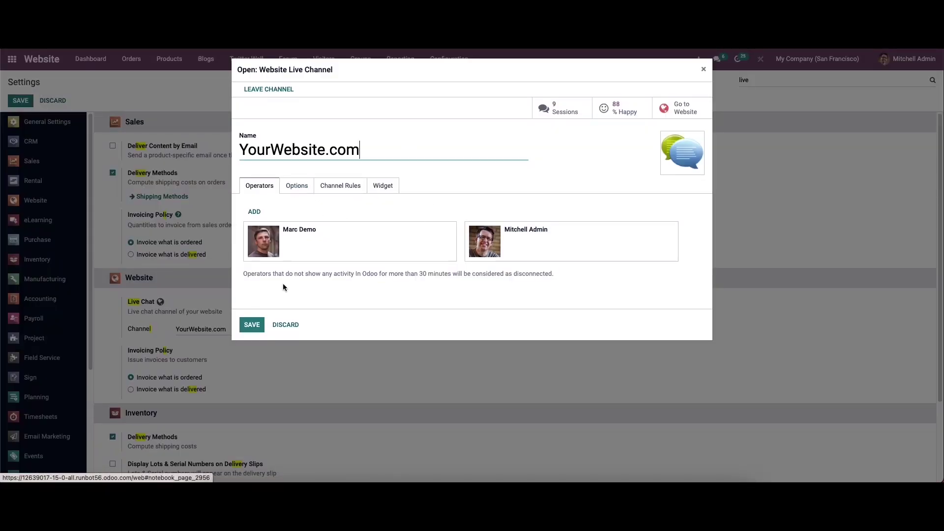
click(286, 324)
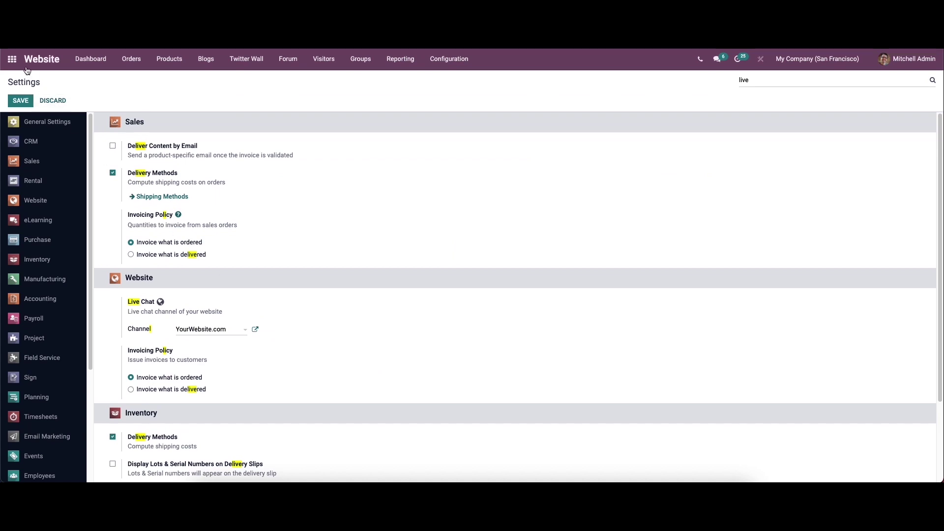
click(12, 59)
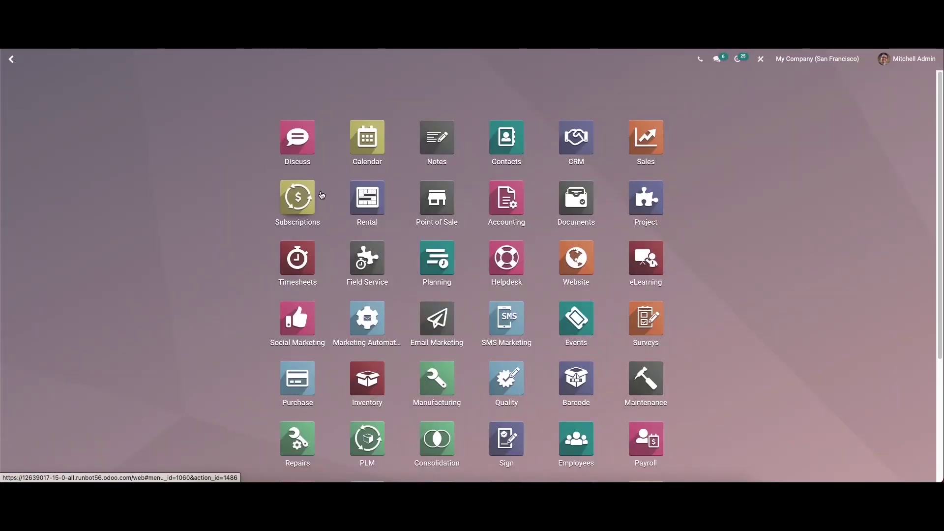
text(live)
click(303, 136)
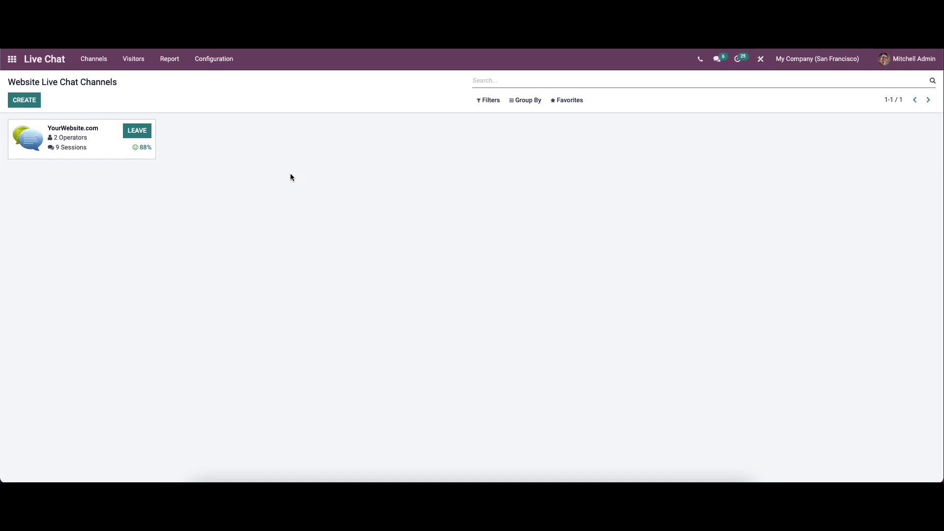
Create a live chat channel named Websitedemo.com and add a second user as operator
click(30, 102)
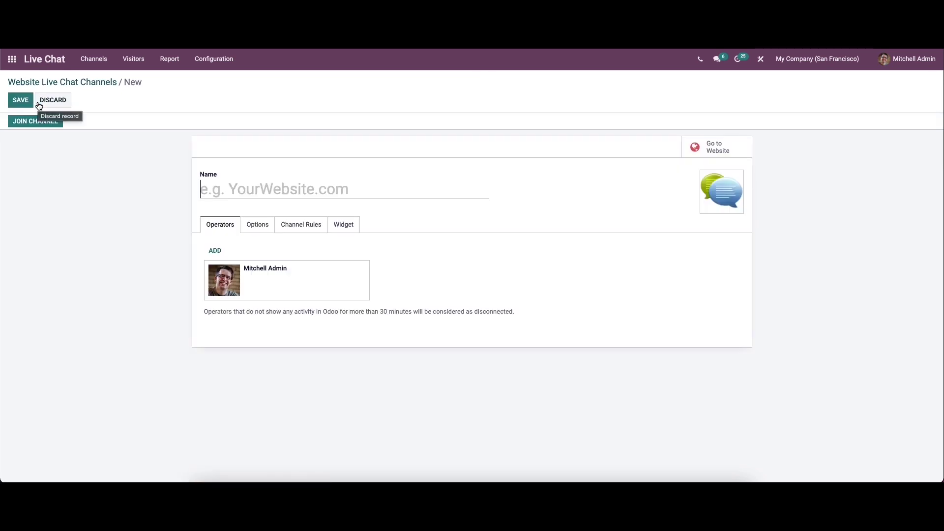
click(243, 196)
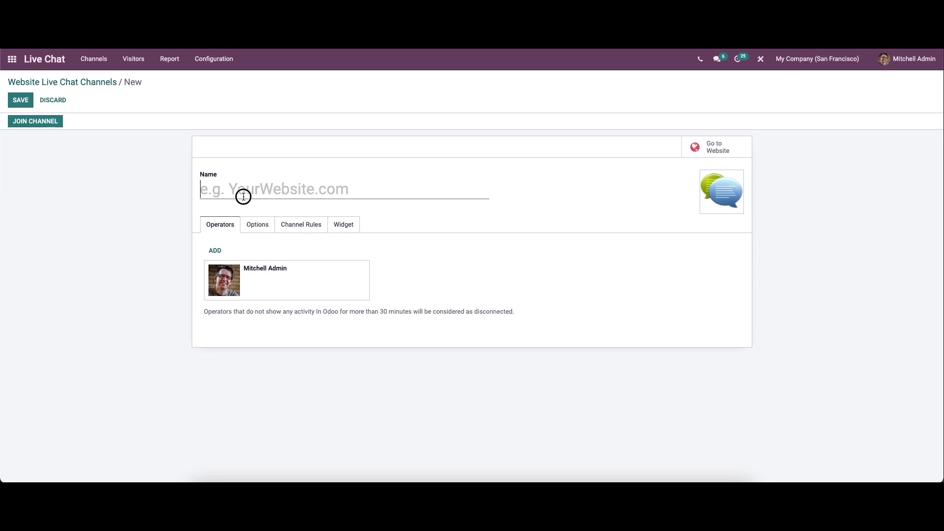
text(W)
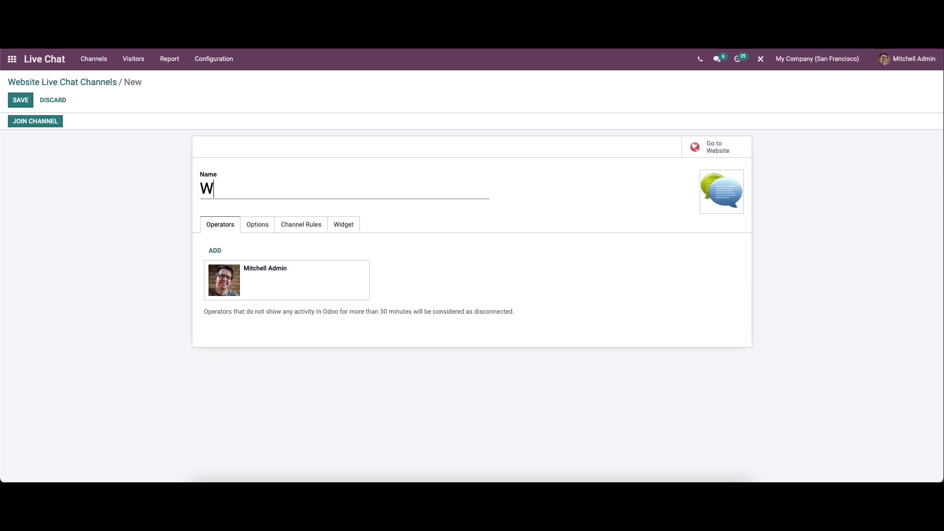
text(ebsitedemo)
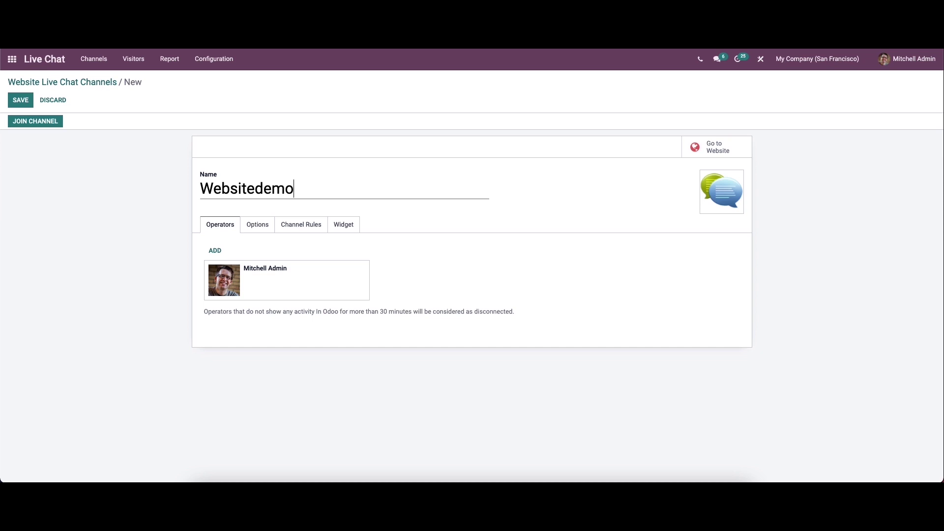
text(.com)
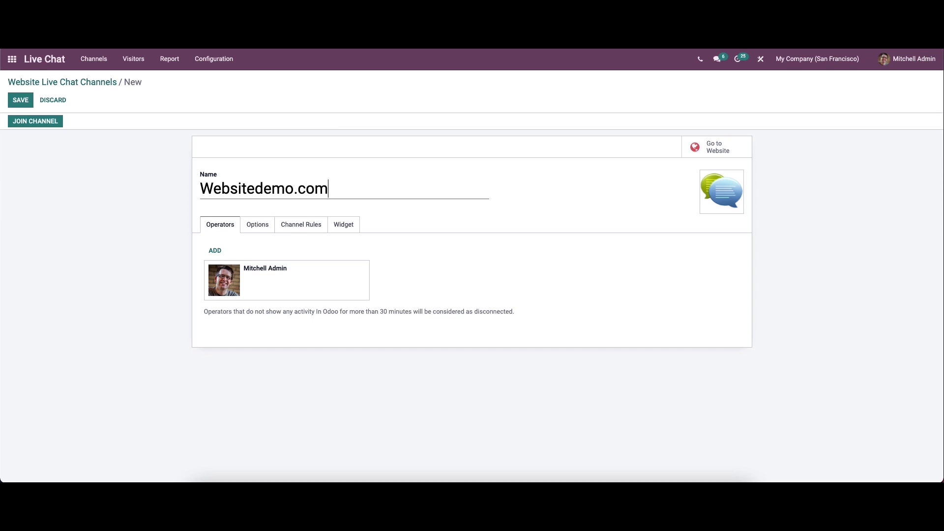
click(220, 253)
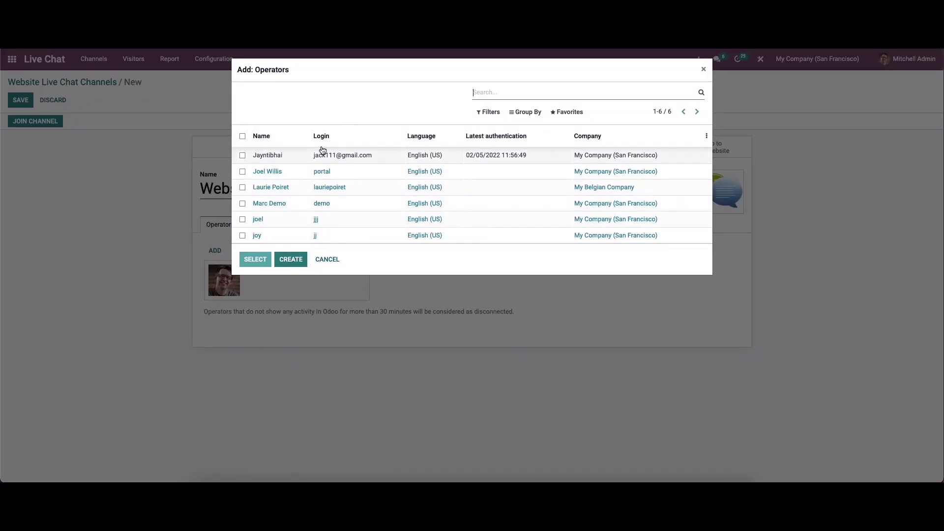
click(317, 176)
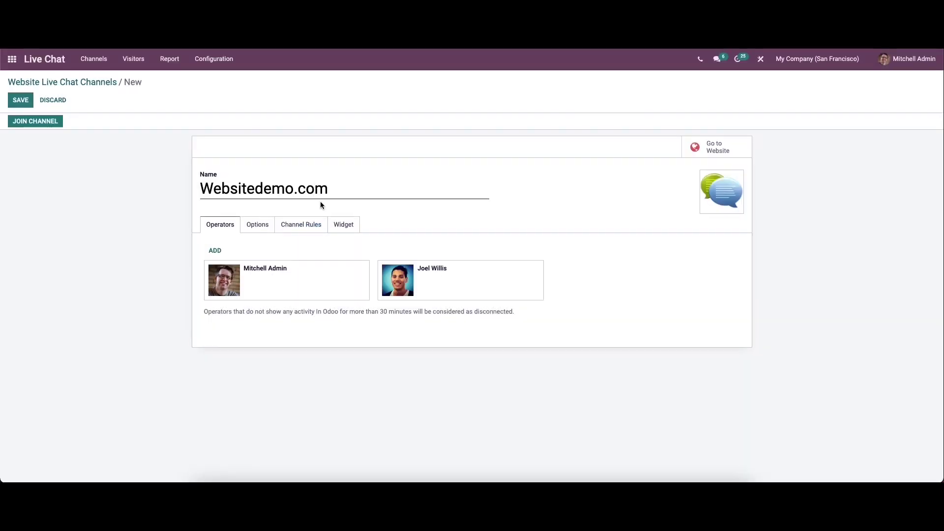
click(260, 232)
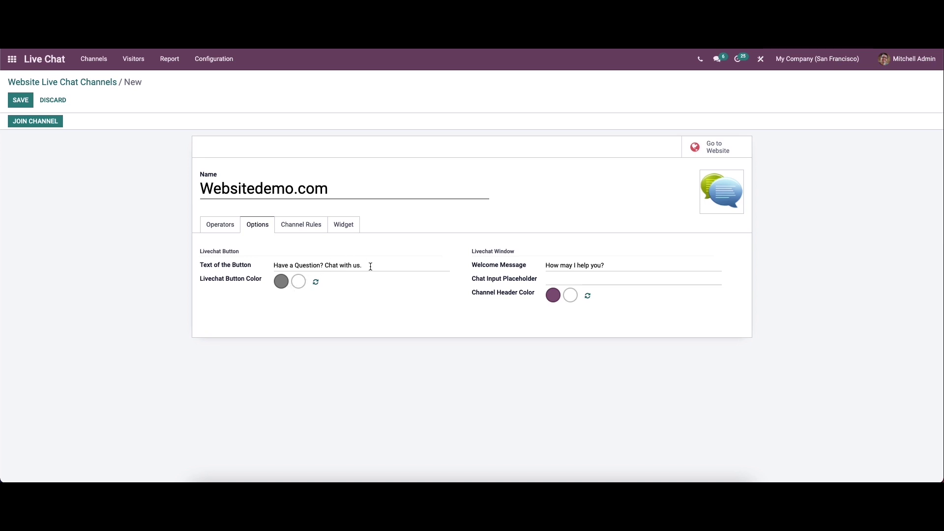
Set the Livechat Button Color to a pale pink
click(281, 282)
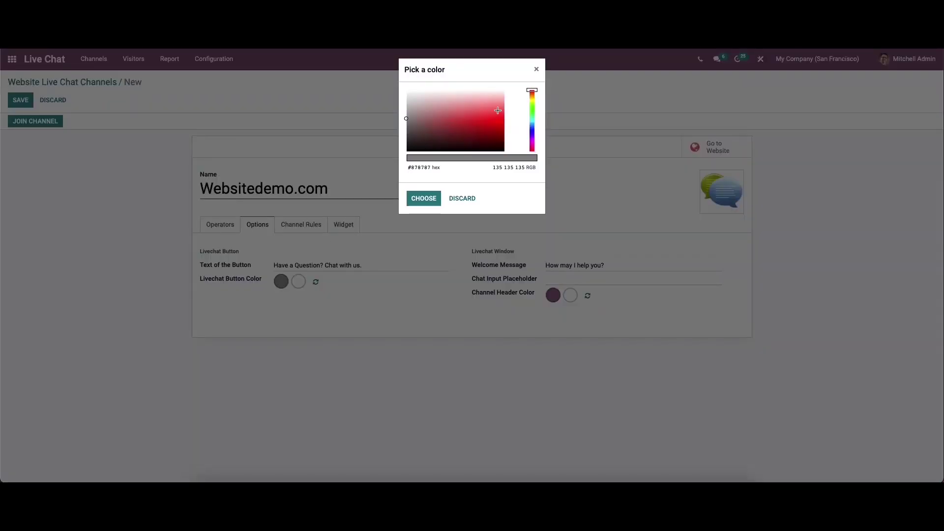
drag(436, 136, 435, 94)
click(434, 199)
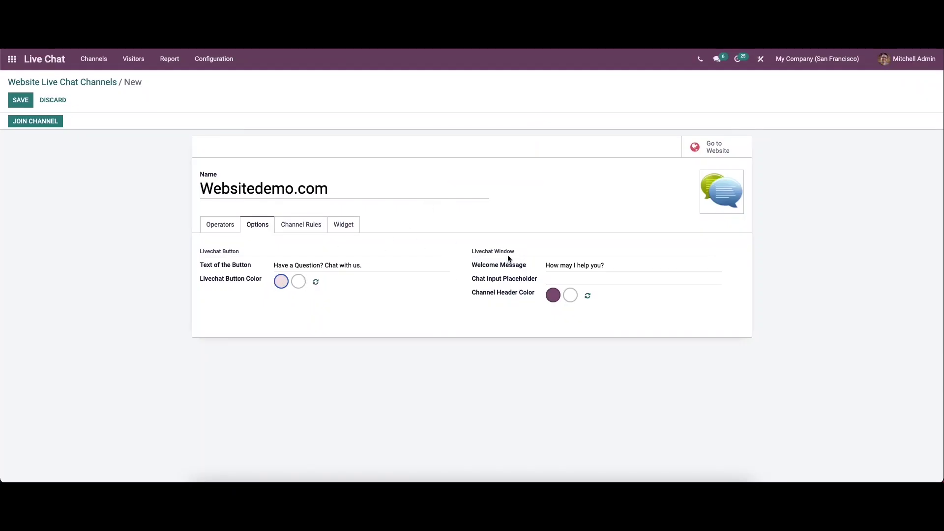
Set the Channel Header Color to a light pink as well
mouse_move(503, 270)
mouse_move(528, 279)
mouse_move(516, 298)
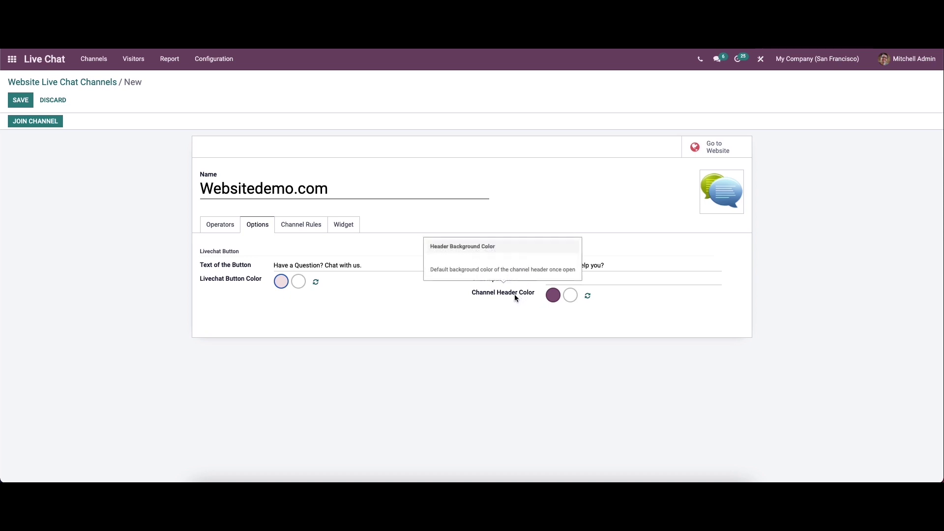
click(554, 296)
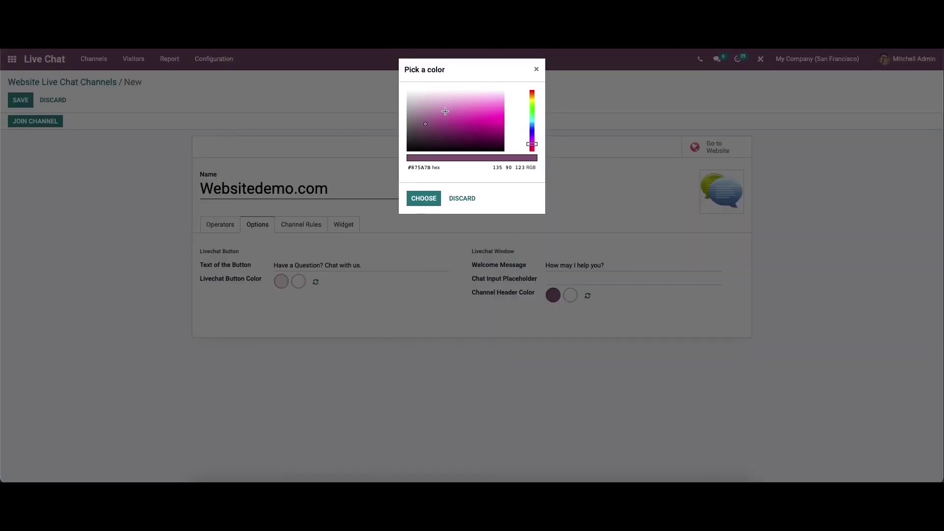
click(432, 199)
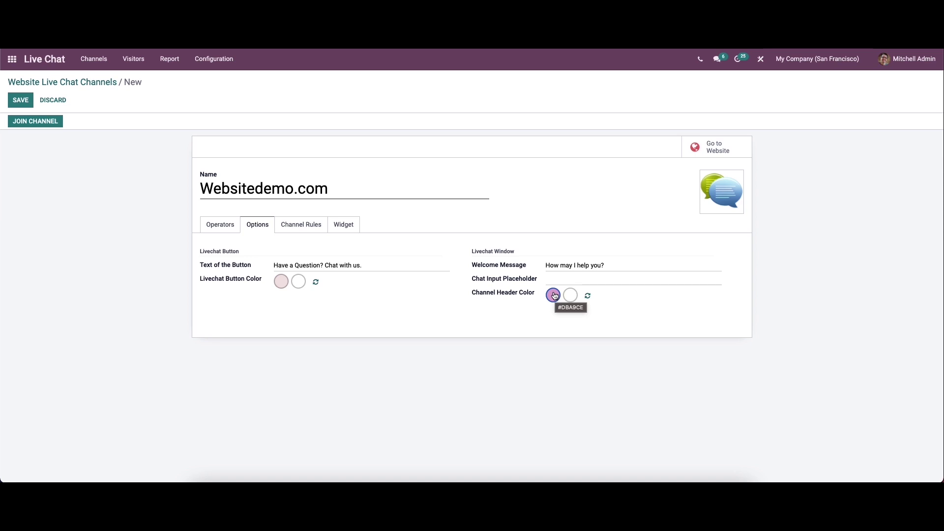
click(298, 228)
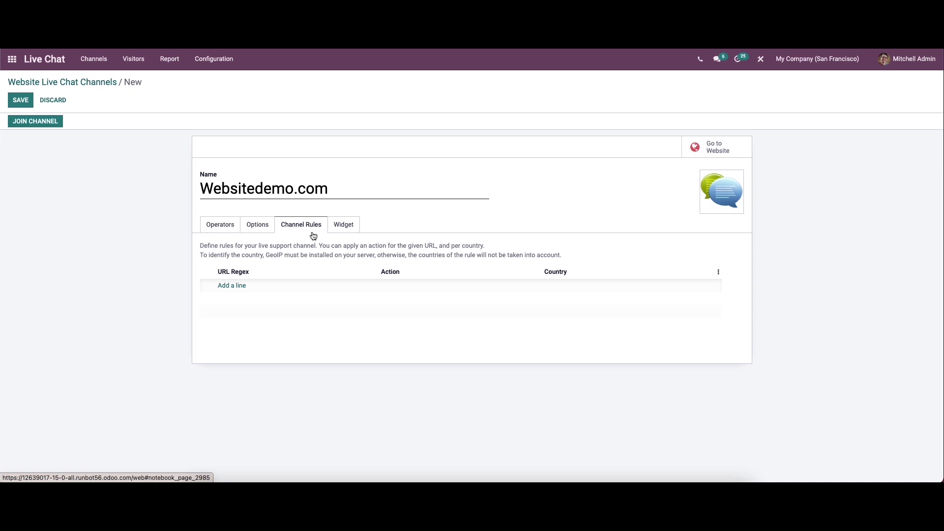
Add a 'Display the button' channel rule and save the Websitedemo.com channel
click(235, 290)
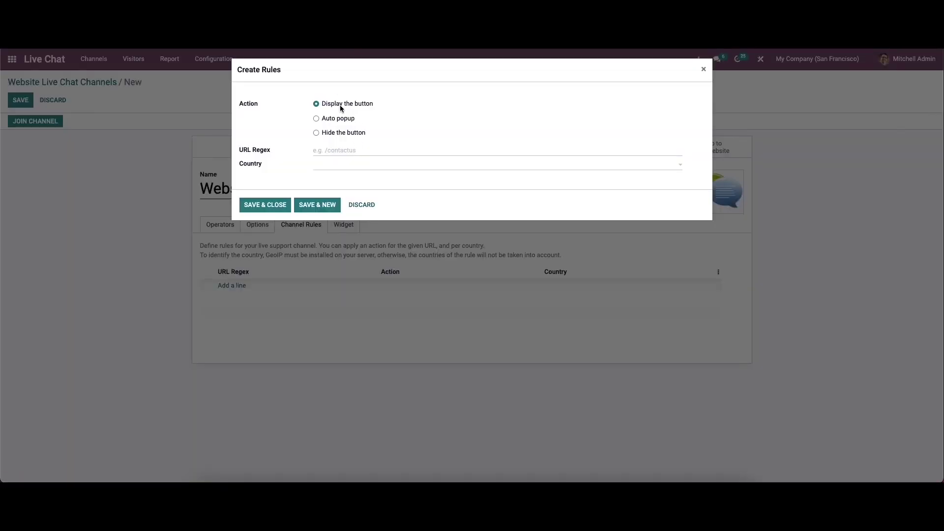
click(316, 119)
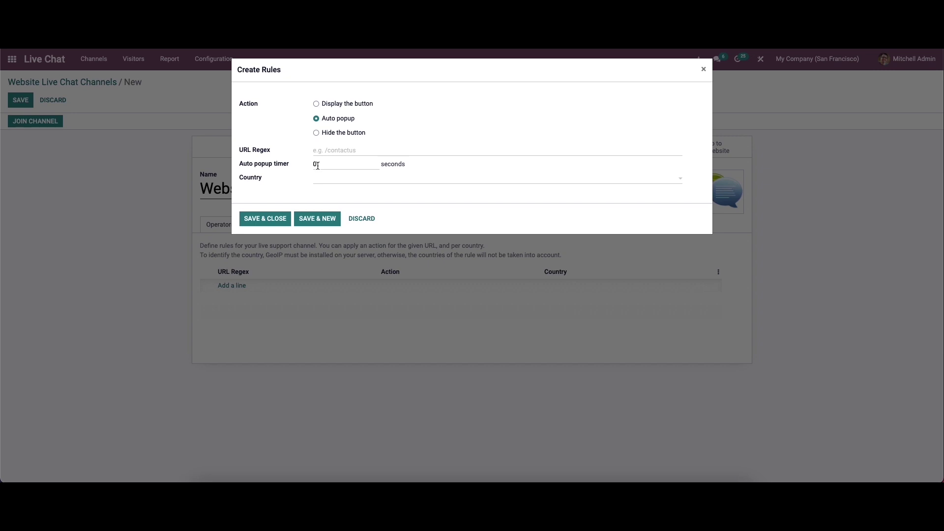
click(316, 134)
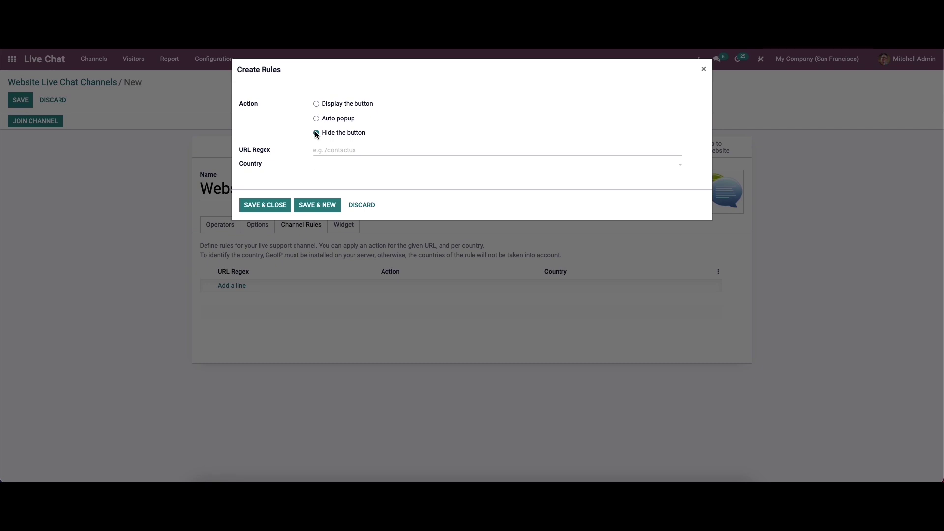
click(317, 104)
mouse_move(263, 155)
click(274, 203)
click(335, 226)
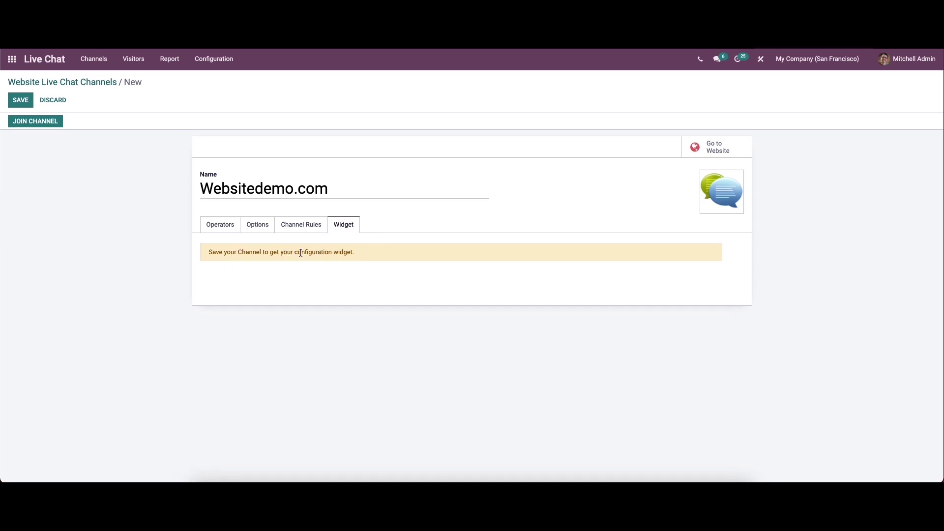
click(25, 99)
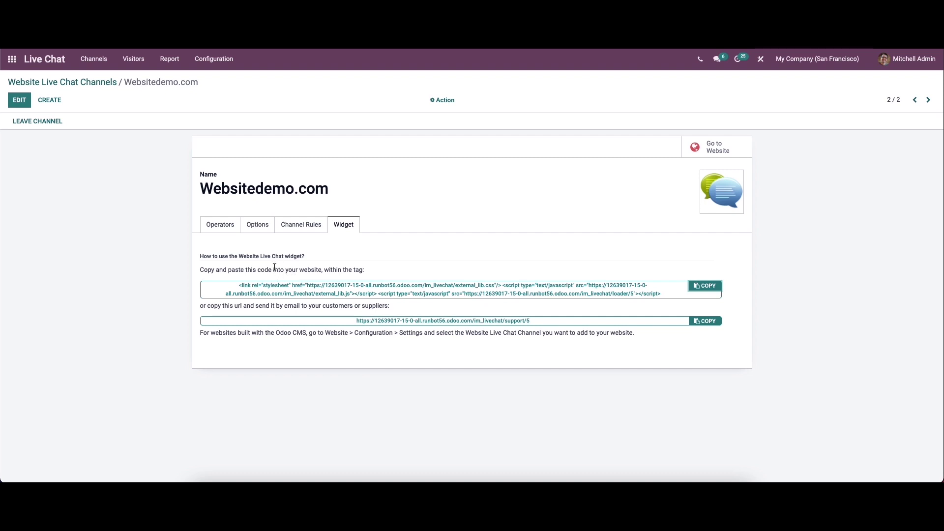
Copy the Websitedemo.com widget embed code
click(705, 286)
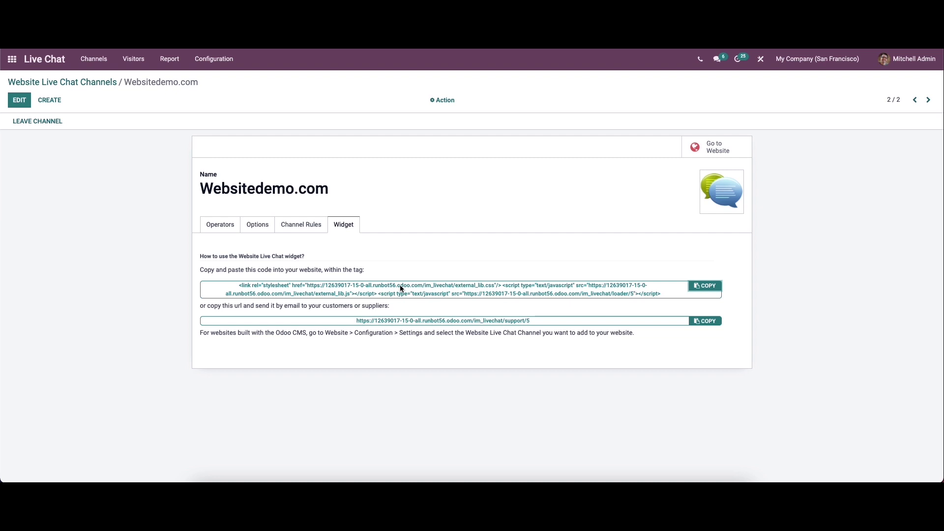
Publish the Websitedemo.com channel page on the website, then return to the channels list
click(707, 150)
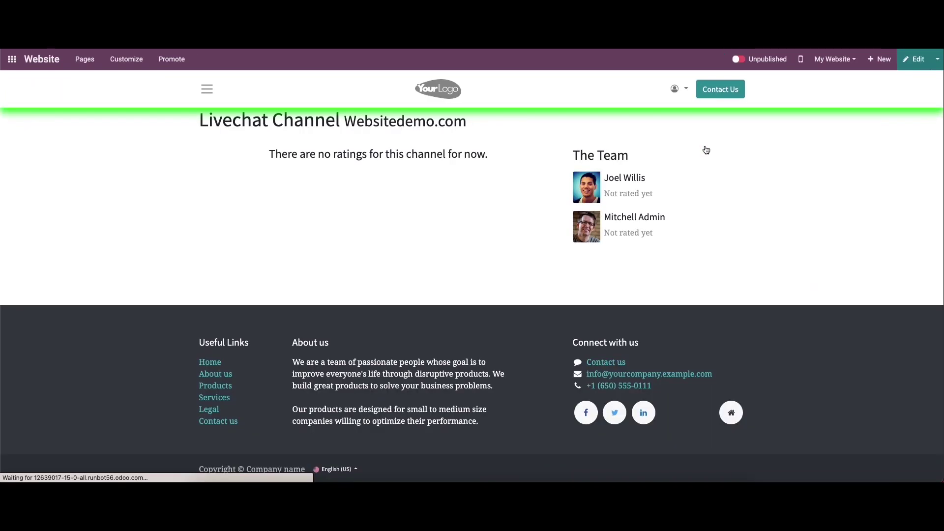
click(744, 61)
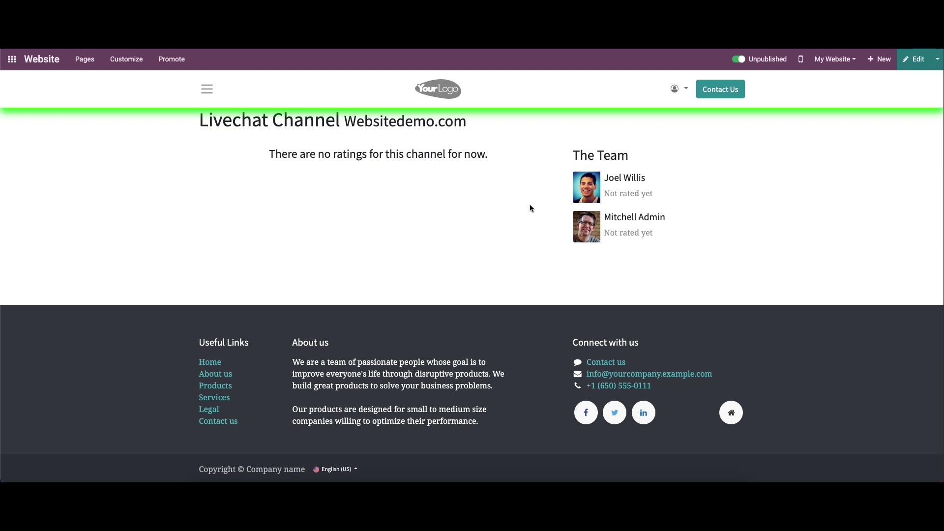
click(879, 78)
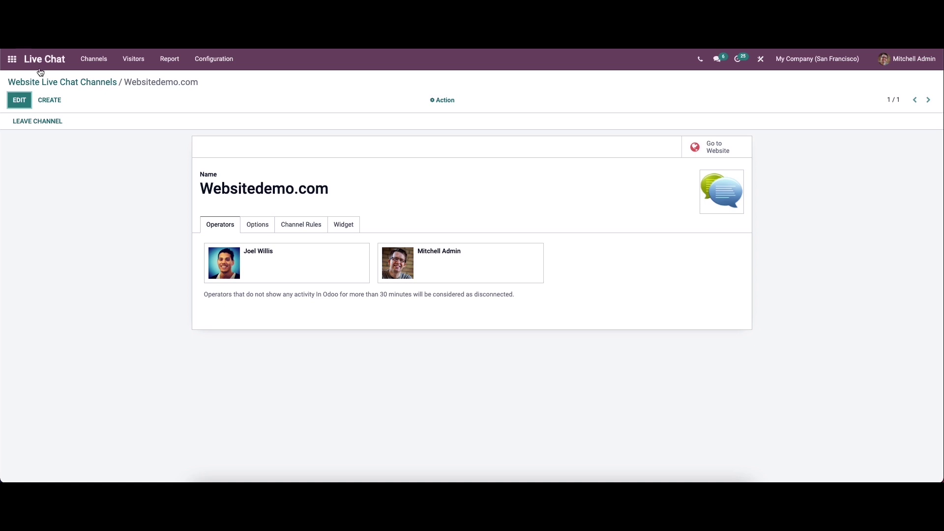
click(55, 82)
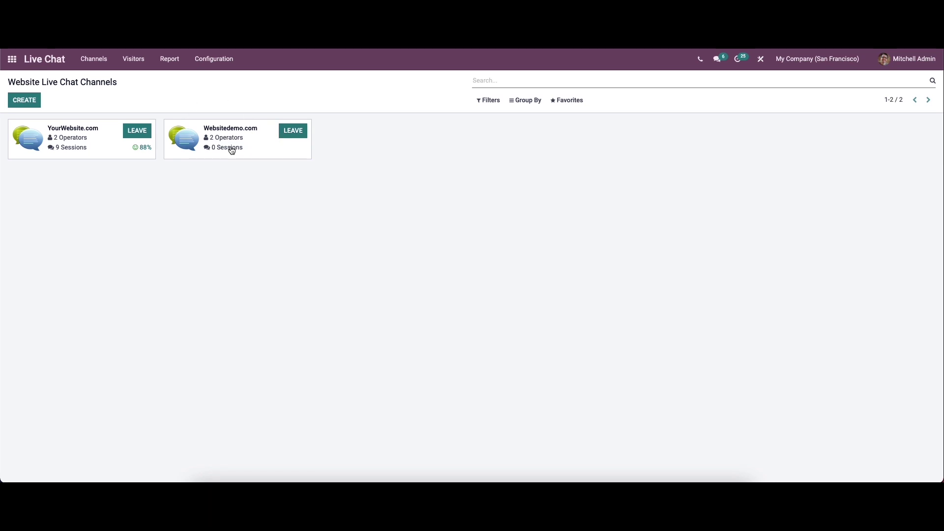
Create canned response 'docu' substituting 'You can find the answers to that here in our document'
click(205, 64)
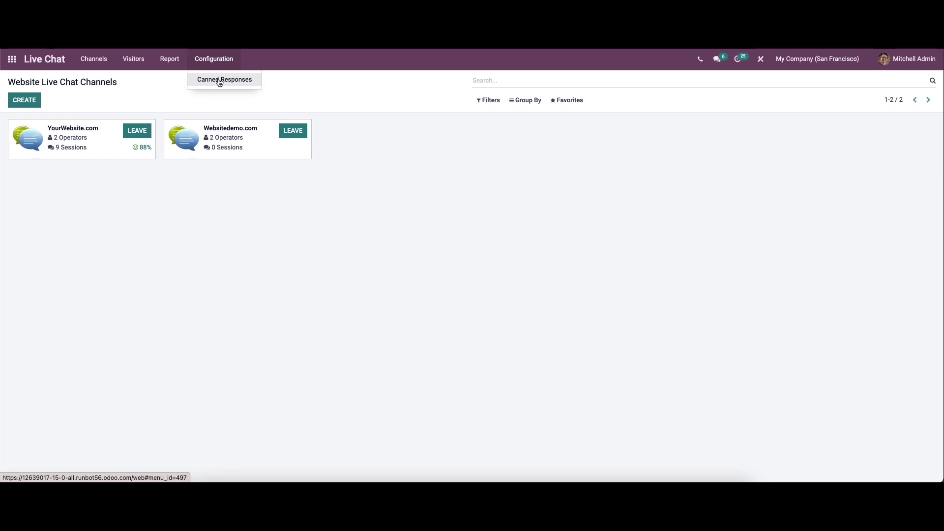
click(217, 83)
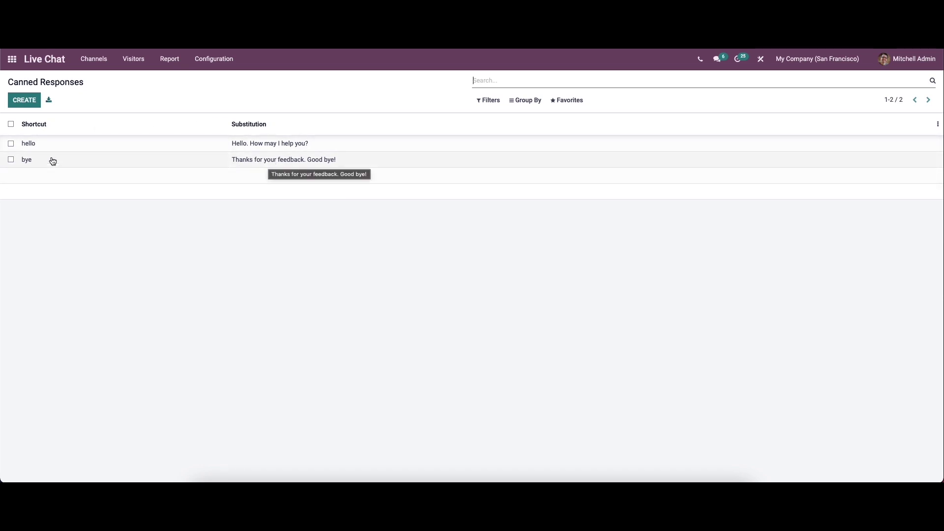
click(25, 101)
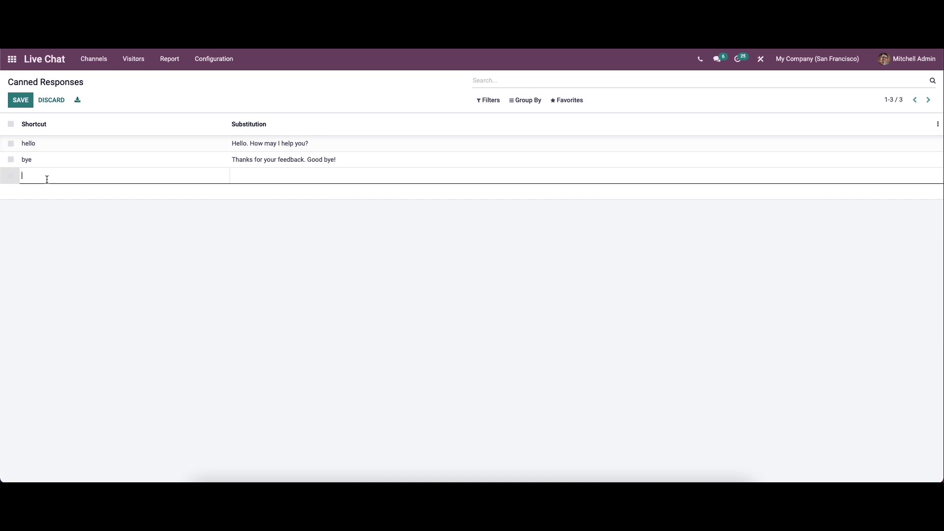
text(docu)
click(275, 178)
text(You can find the am)
key(BackSpace)
text(nsw)
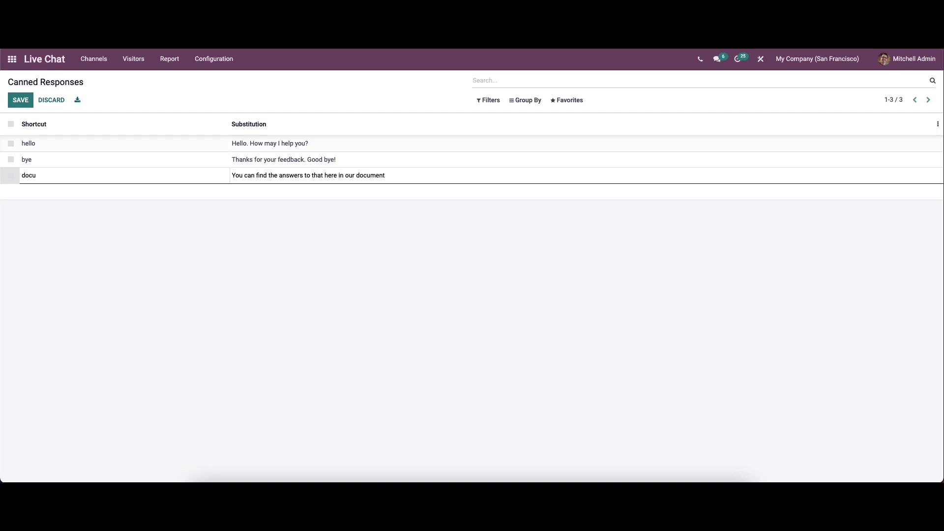
click(22, 102)
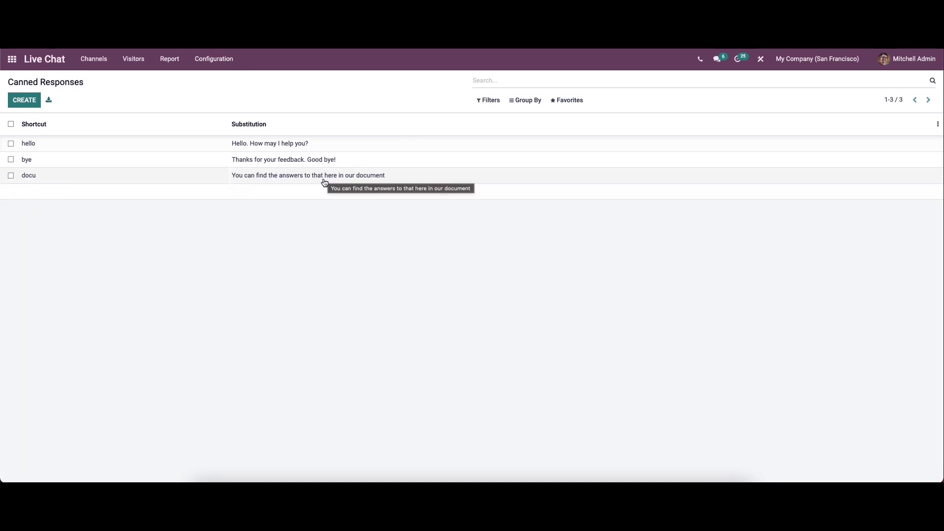
Open the Visitors list of recent website visitors
click(132, 63)
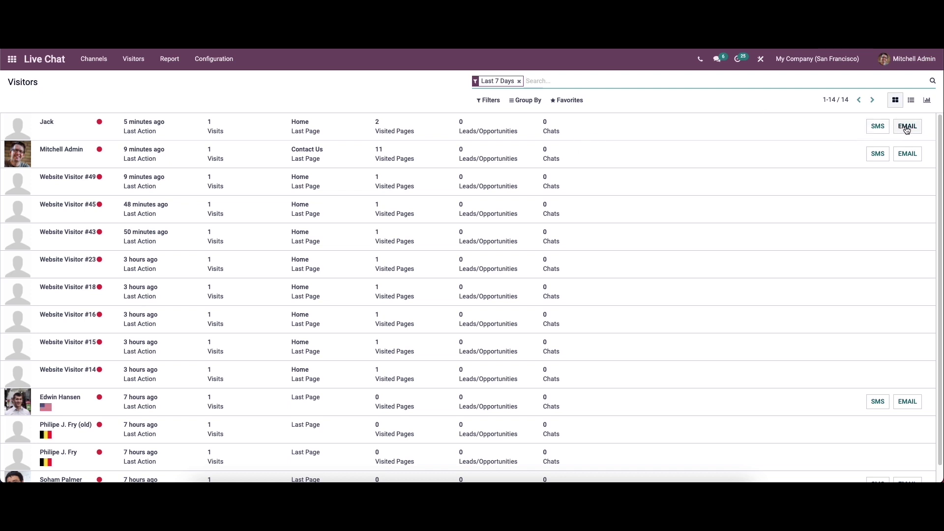
Cancel an SMS to the first visitor and start an e-mail to them instead
click(883, 128)
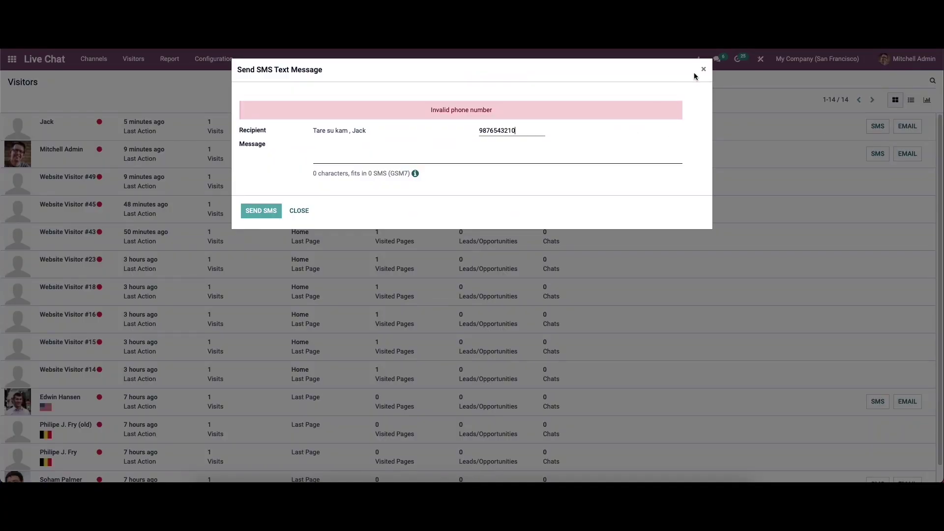
click(702, 71)
click(904, 127)
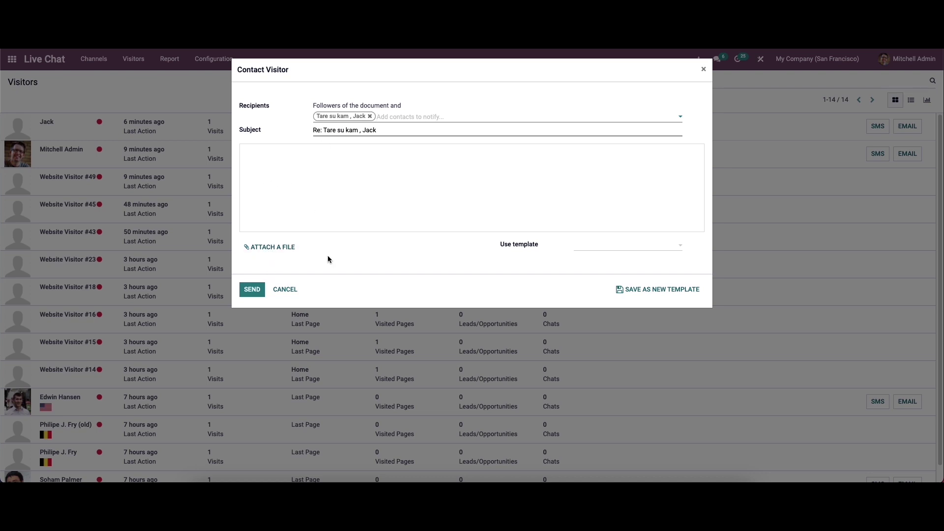
Browse the email templates and send the visitor email, then view Visitors as a chart and list
click(573, 246)
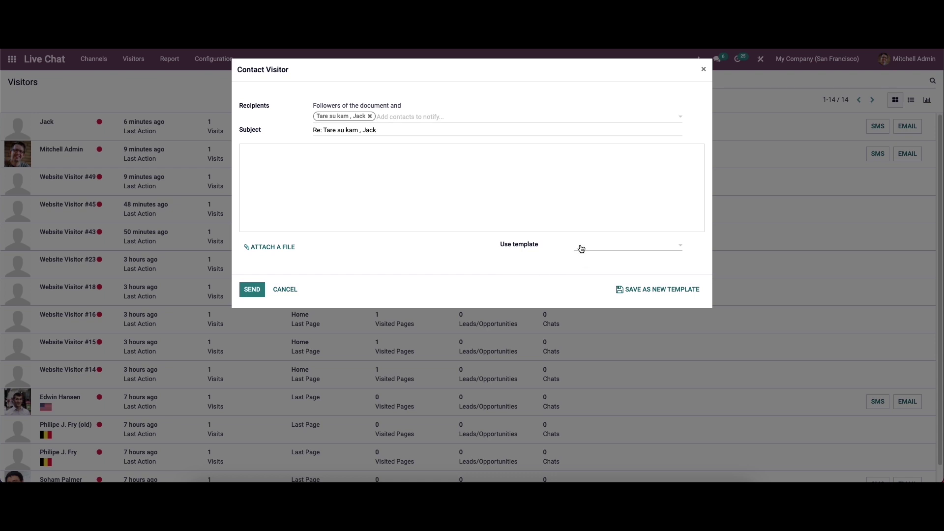
click(251, 291)
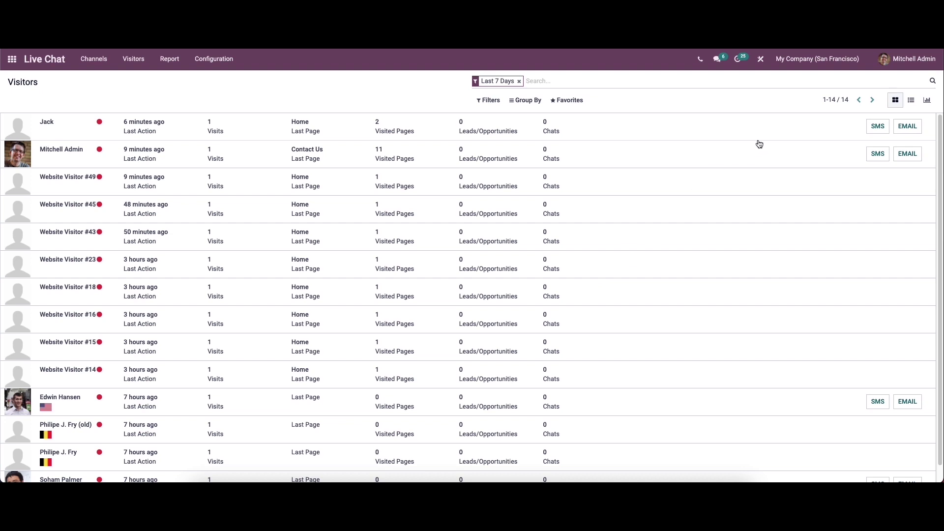
click(911, 101)
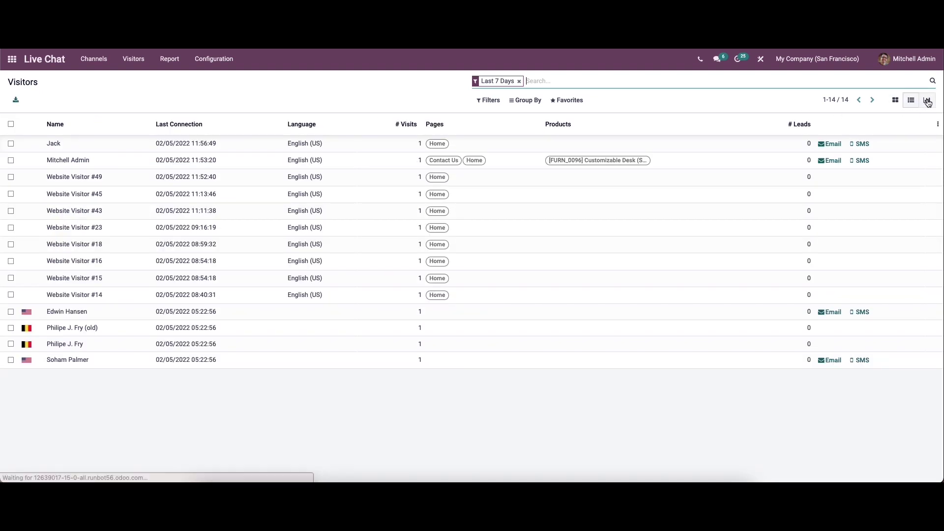
click(928, 100)
click(912, 100)
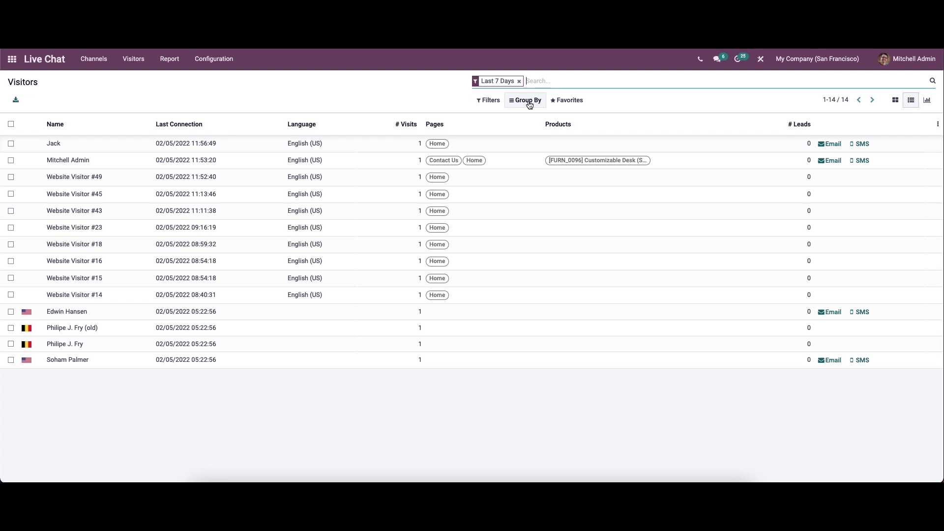
Look through the Visitors filter and grouping options, then bring up the Live Chat reports menu
click(490, 100)
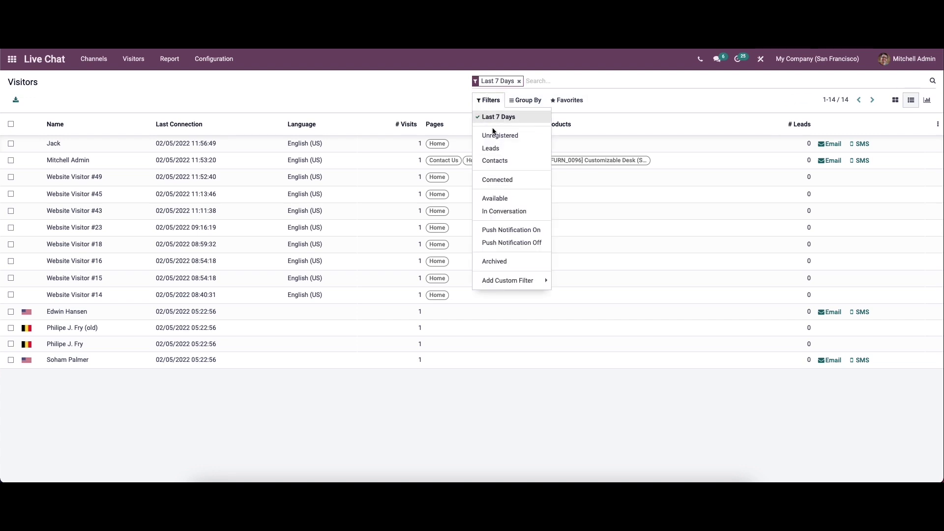
click(502, 101)
click(514, 101)
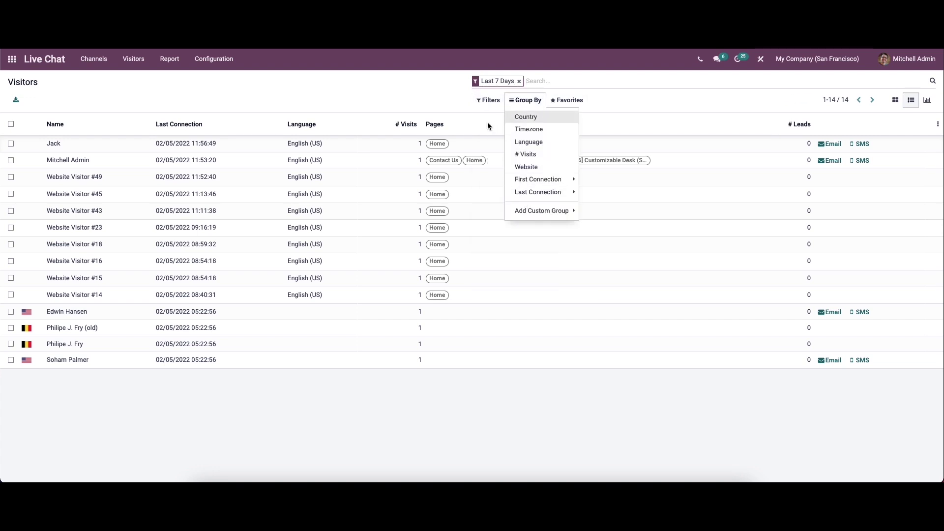
click(487, 100)
click(430, 102)
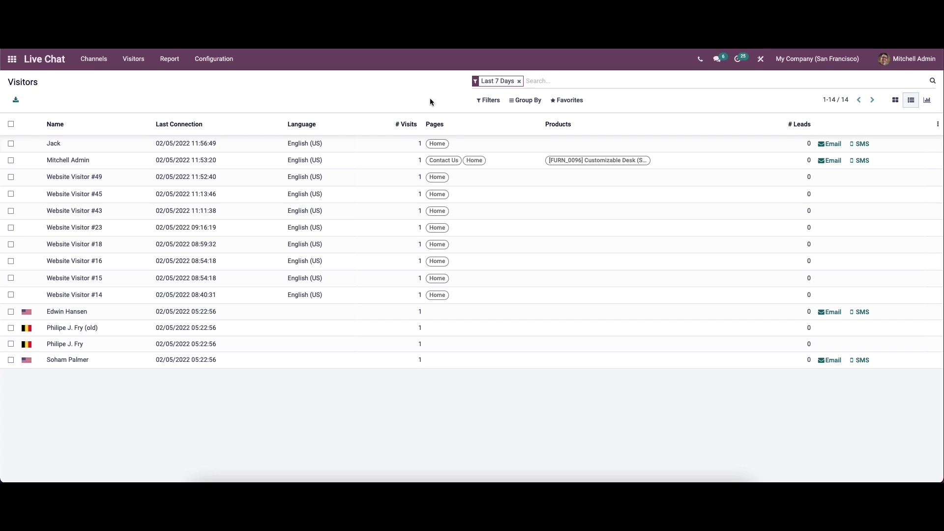
click(174, 64)
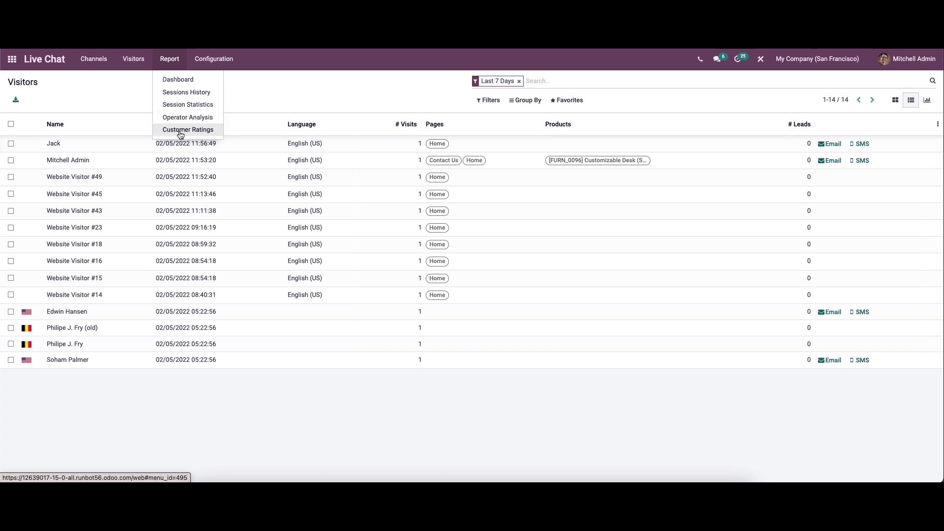
Open the Live Chat Dashboard and chart # of speakers, average duration, message count, conversations and days of activity
click(174, 84)
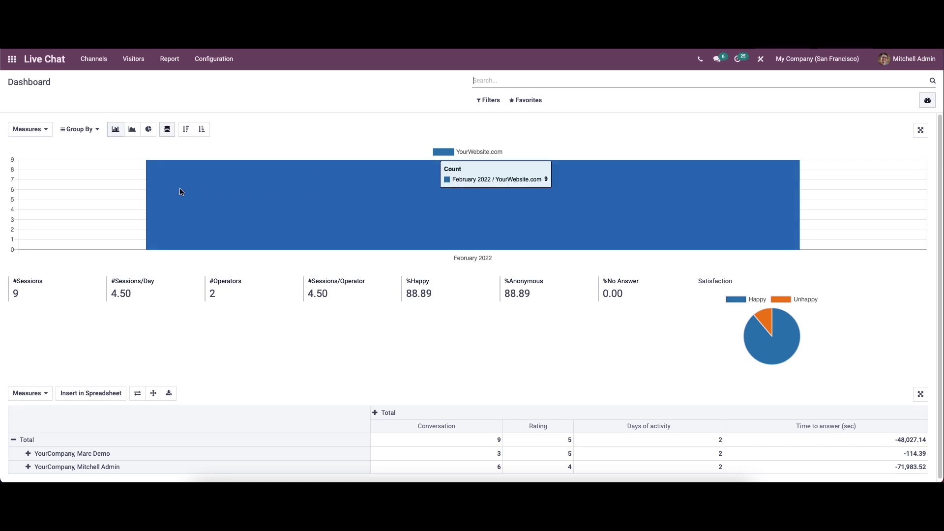
click(42, 129)
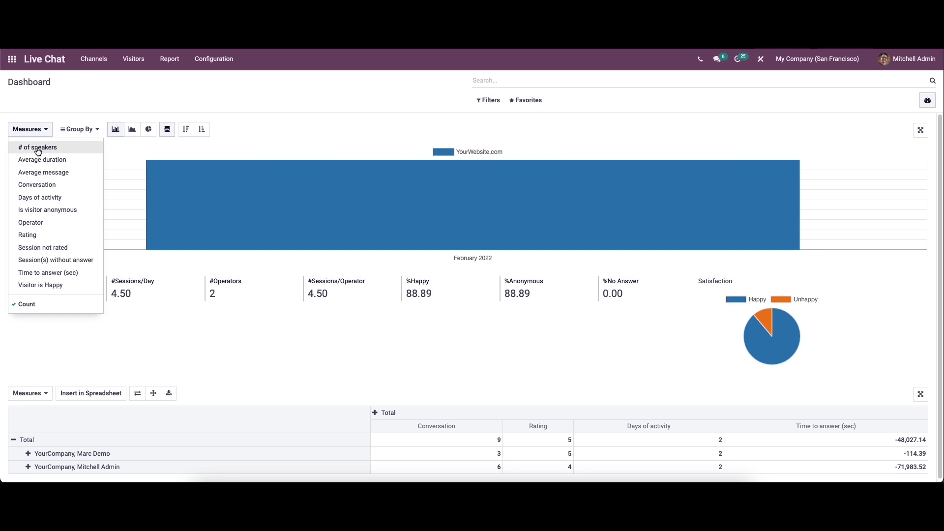
click(40, 148)
click(42, 161)
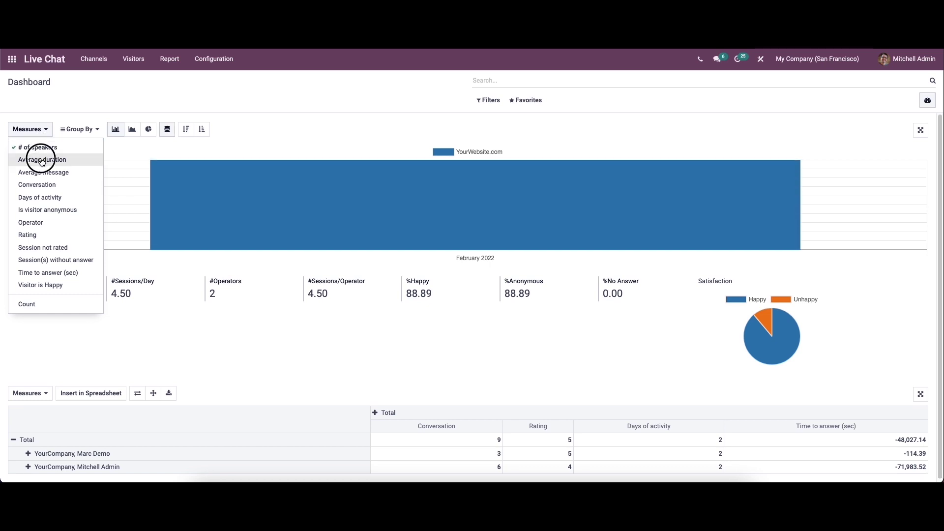
click(44, 173)
click(49, 185)
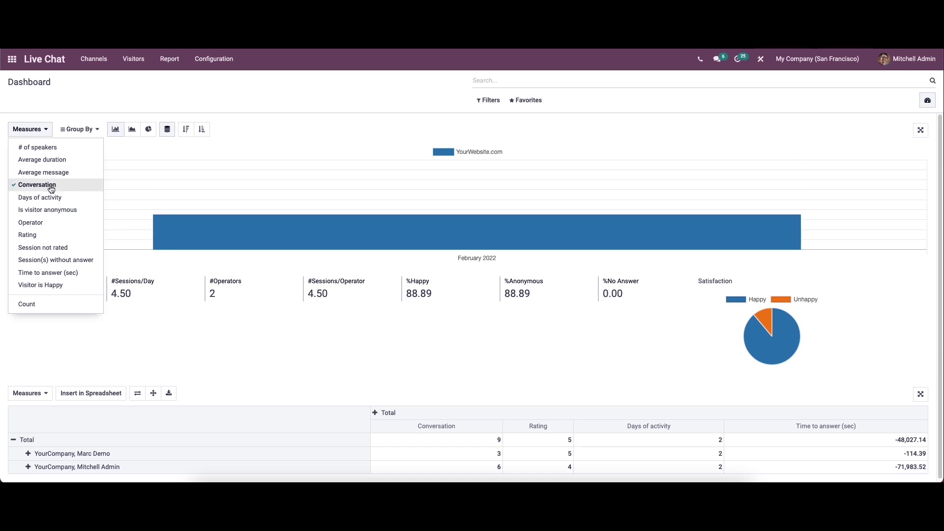
click(52, 197)
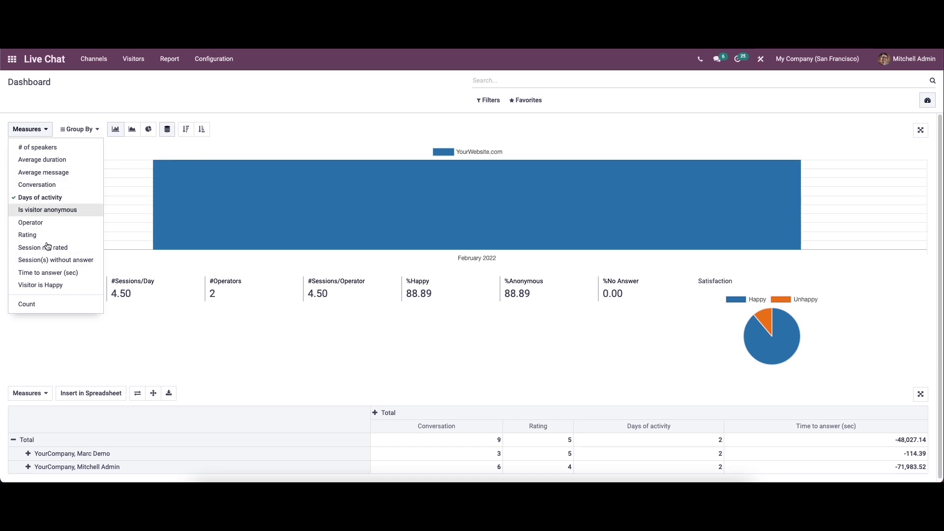
Group the chart by Code, Channel and Operator, view Creation date, then remove those groupings and show bars
click(79, 130)
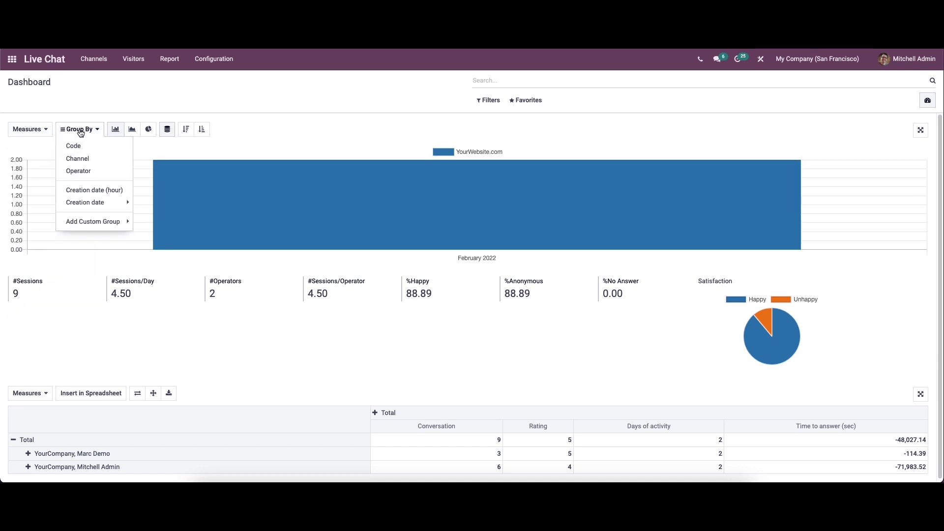
click(75, 145)
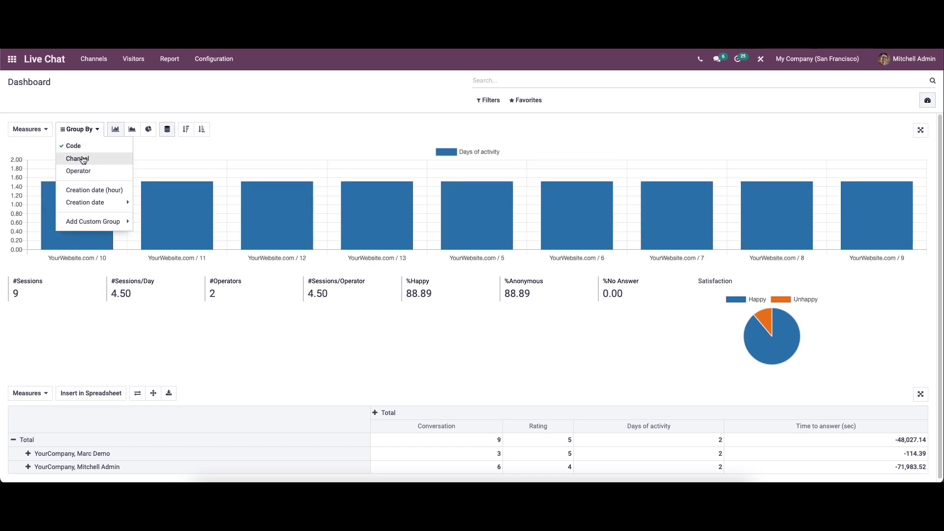
click(84, 159)
click(82, 172)
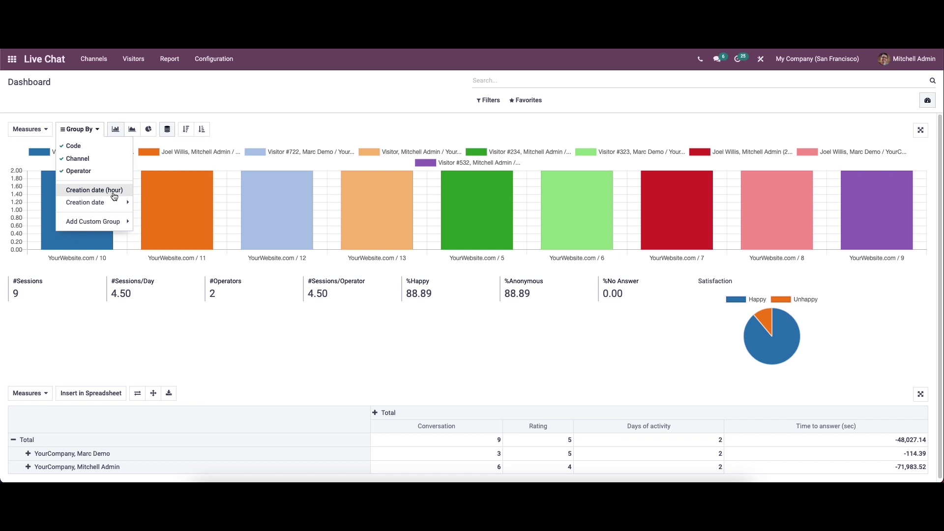
click(101, 202)
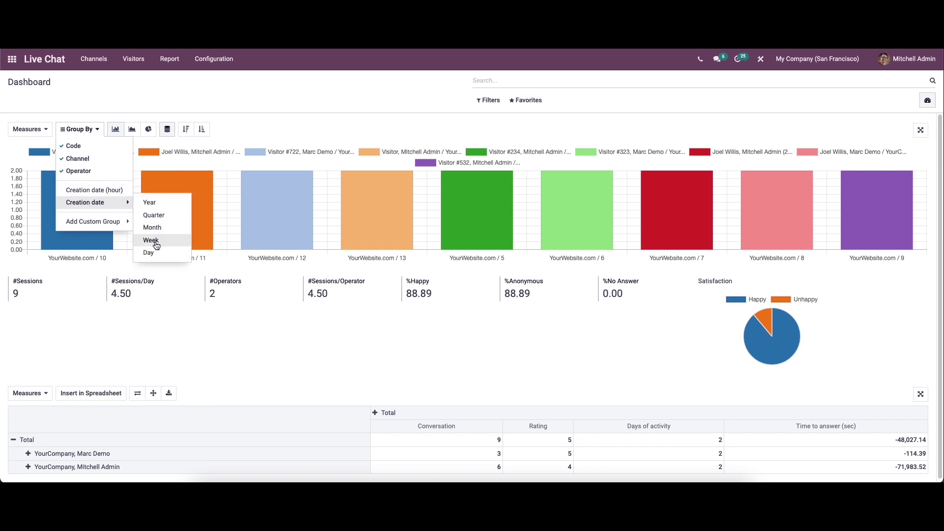
click(95, 146)
click(94, 159)
click(95, 171)
click(81, 130)
click(116, 130)
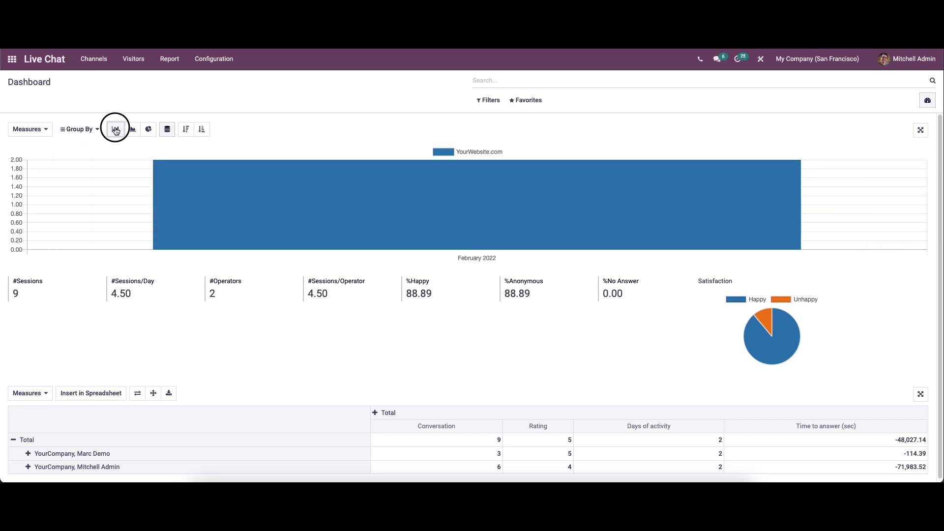
click(131, 130)
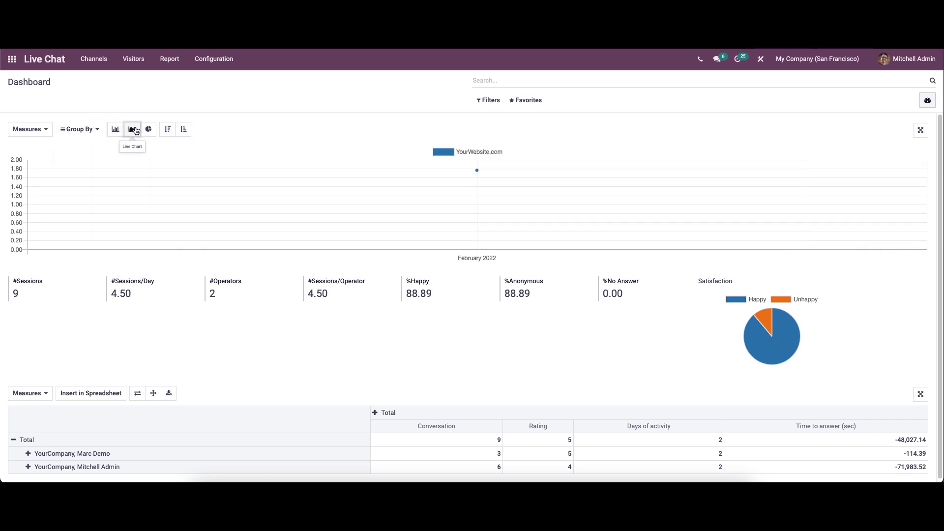
click(149, 129)
click(116, 129)
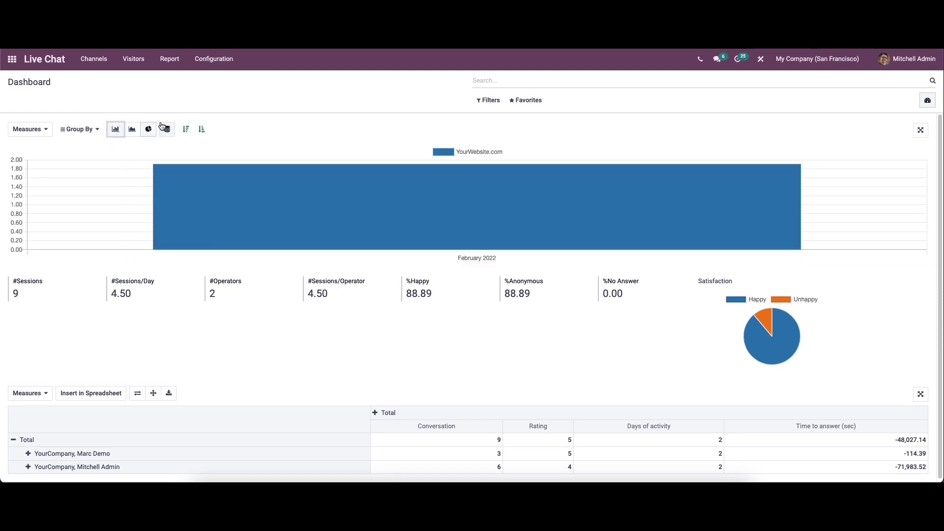
click(183, 132)
click(202, 130)
click(190, 131)
click(114, 131)
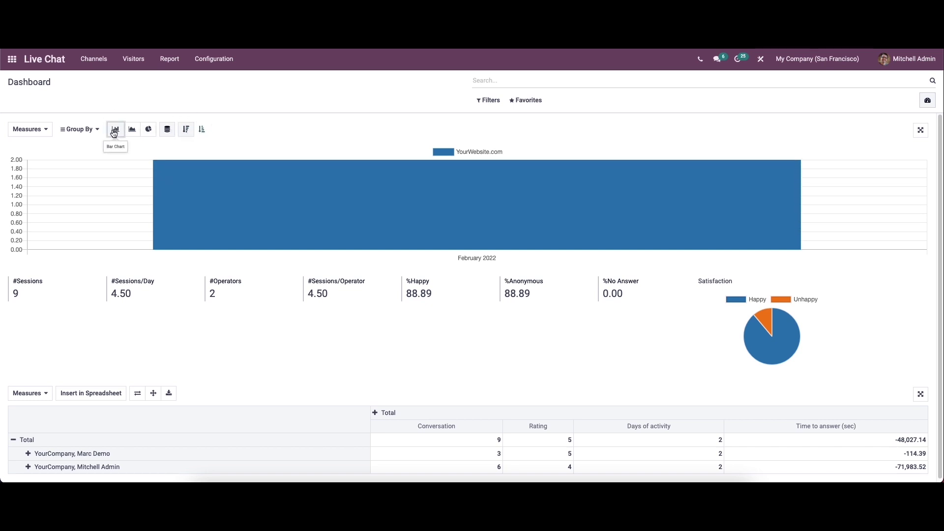
mouse_move(15, 293)
mouse_move(222, 292)
scroll(543, 309, down, 1)
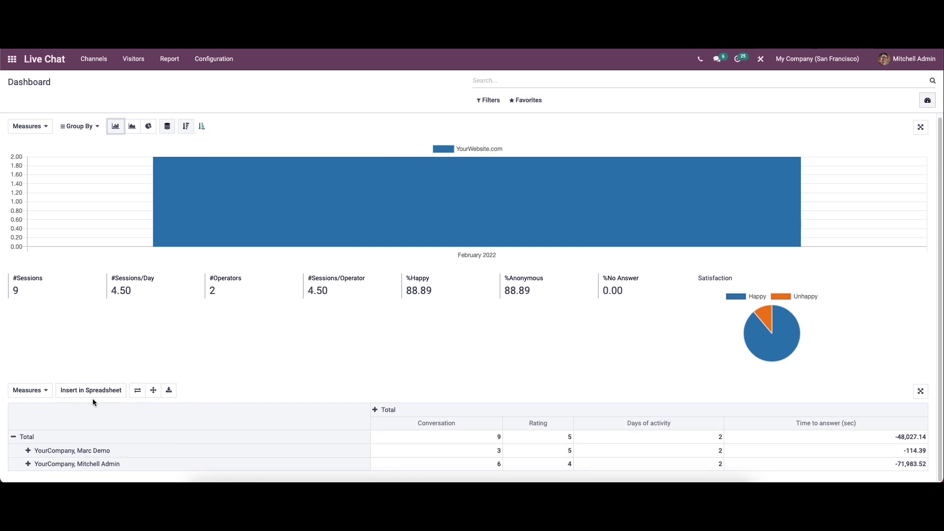
click(37, 391)
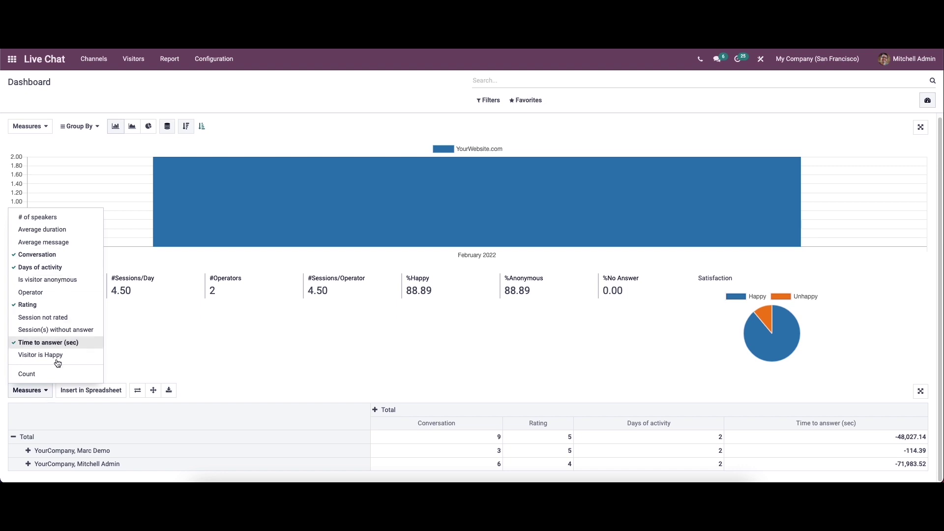
click(43, 393)
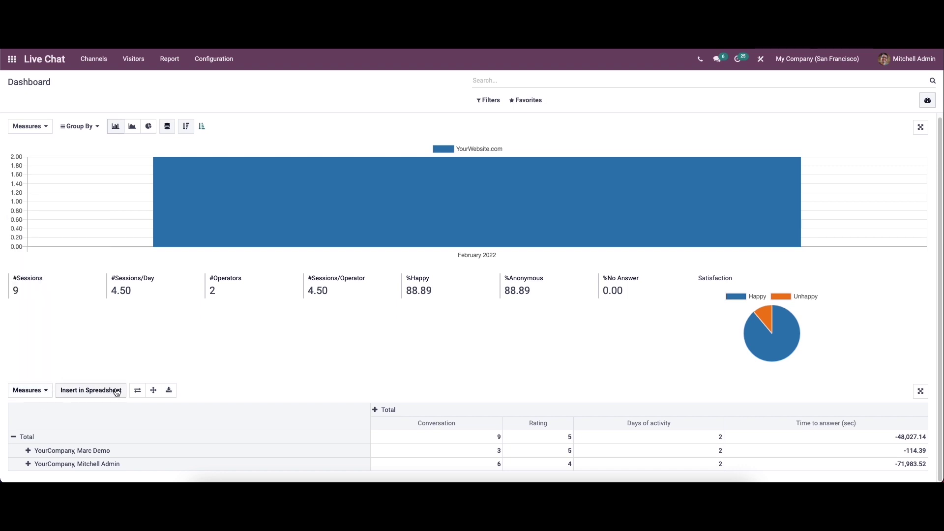
Review the Sessions History report, then switch to the Session Statistics report
click(168, 60)
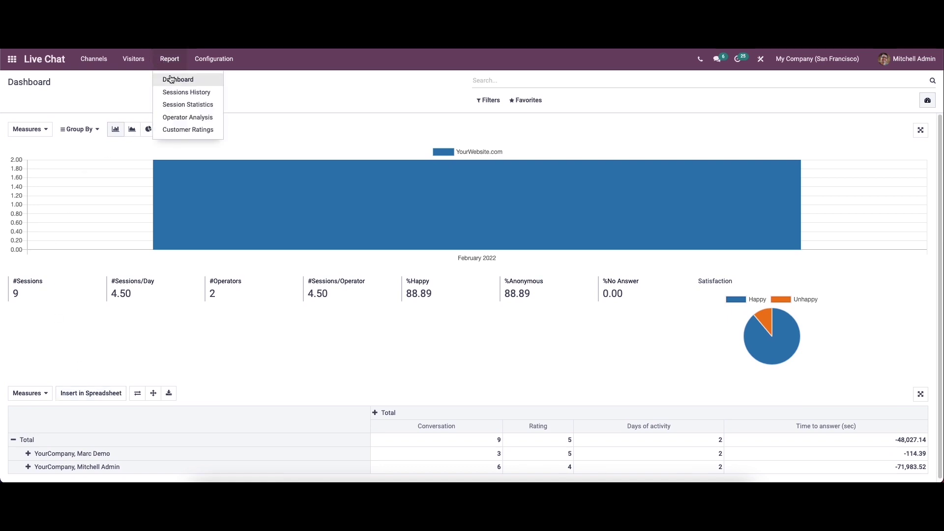
click(173, 92)
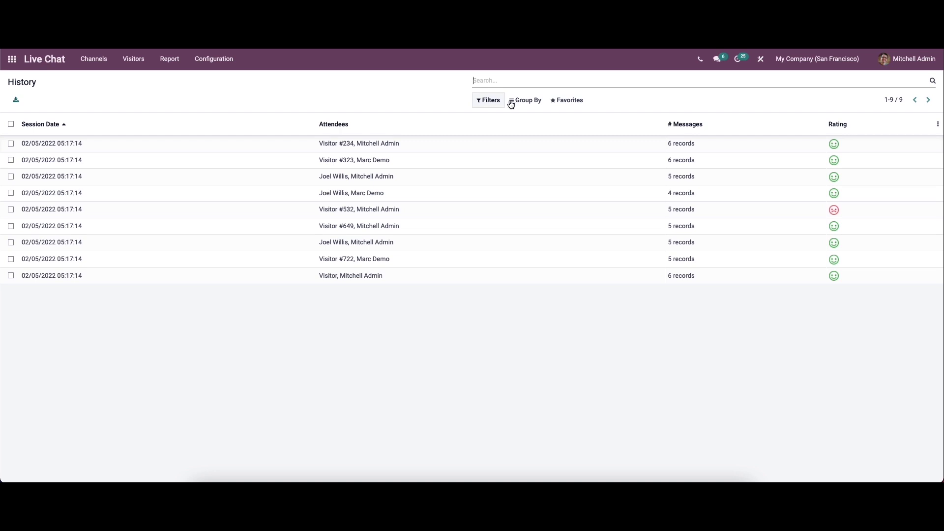
click(178, 59)
click(197, 105)
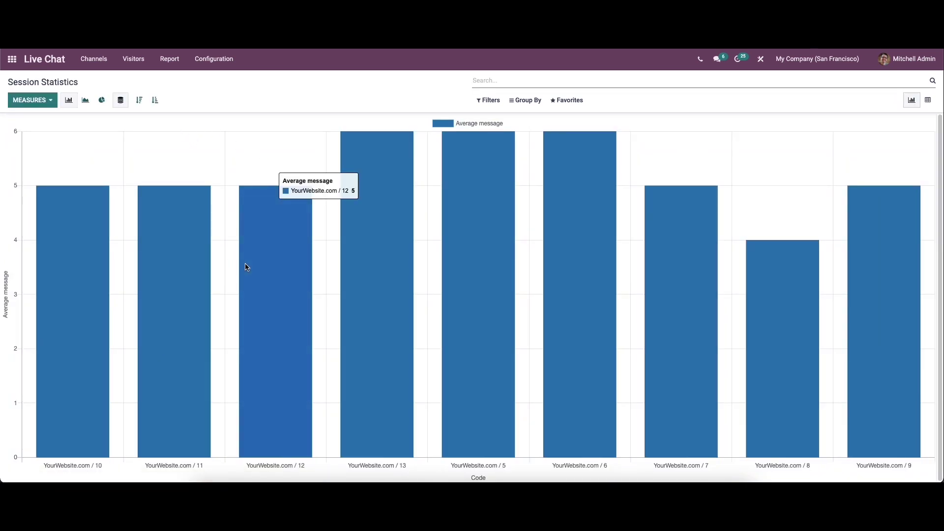
click(926, 101)
click(911, 100)
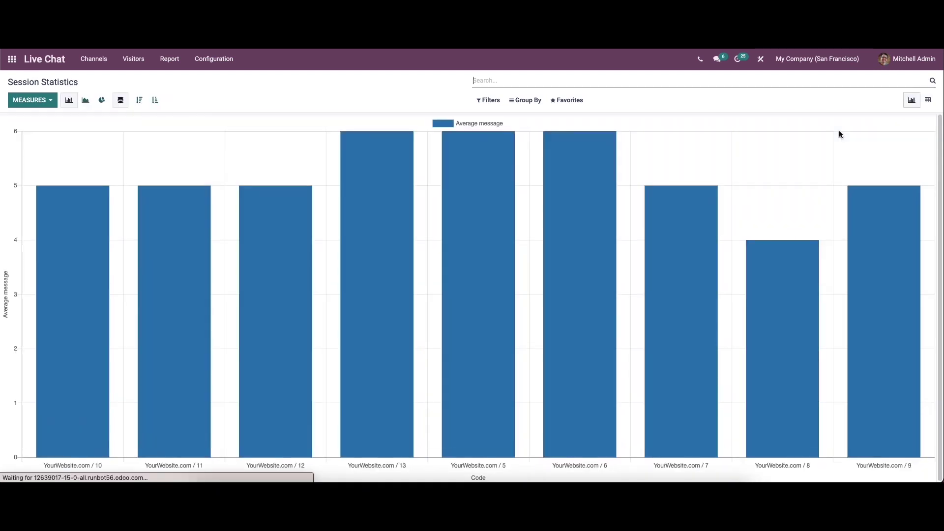
click(70, 103)
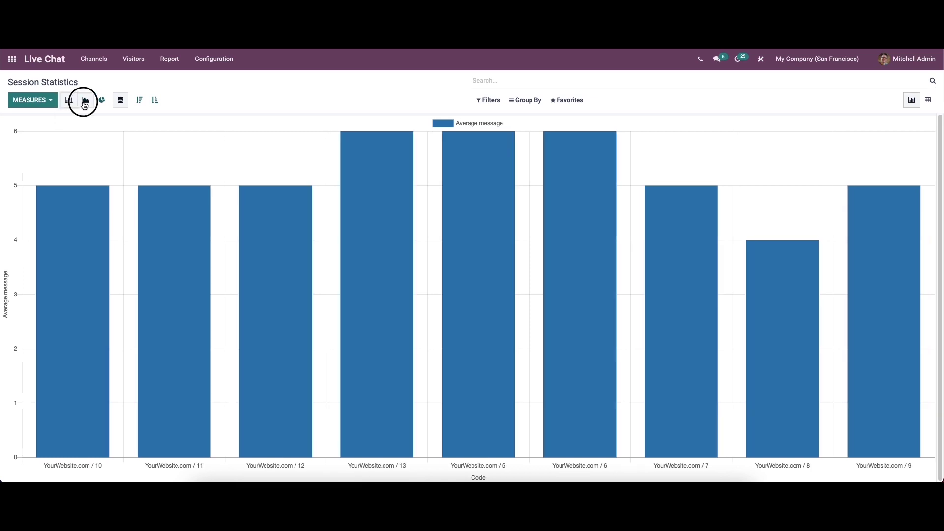
click(85, 101)
click(101, 100)
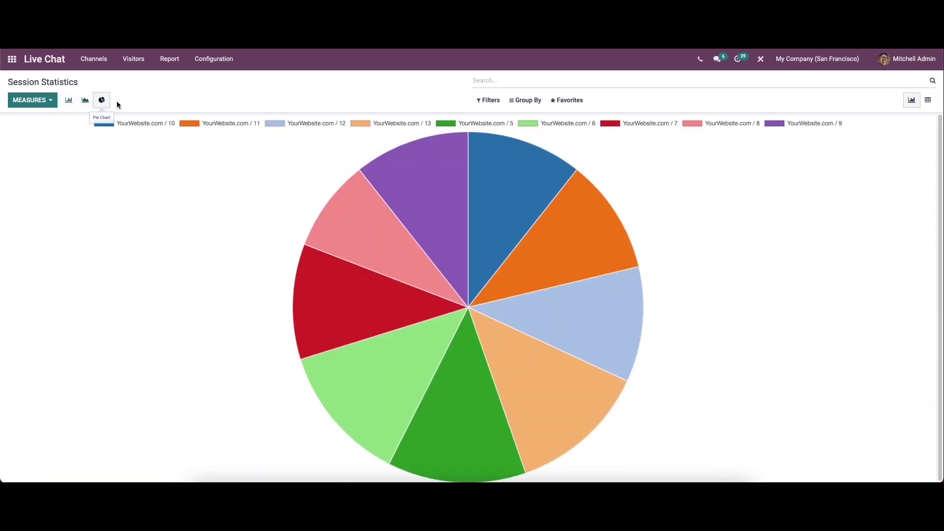
click(69, 100)
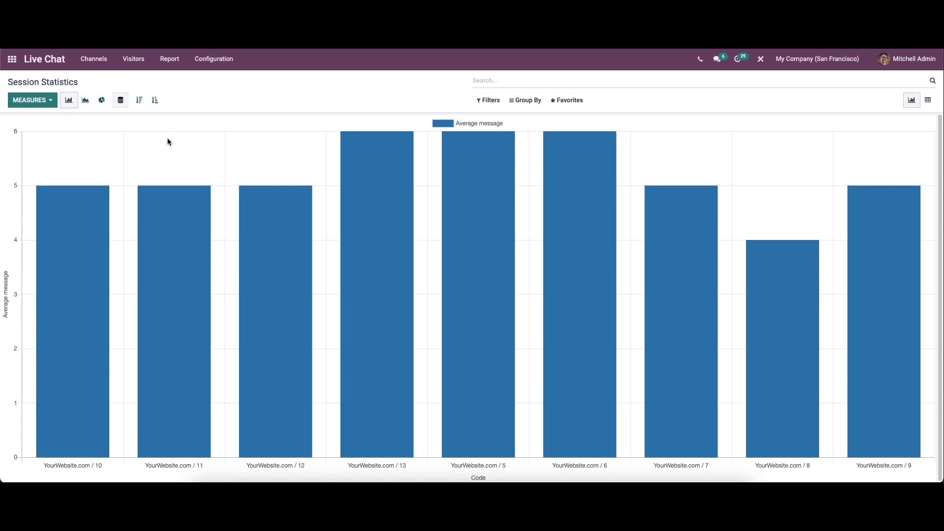
click(170, 59)
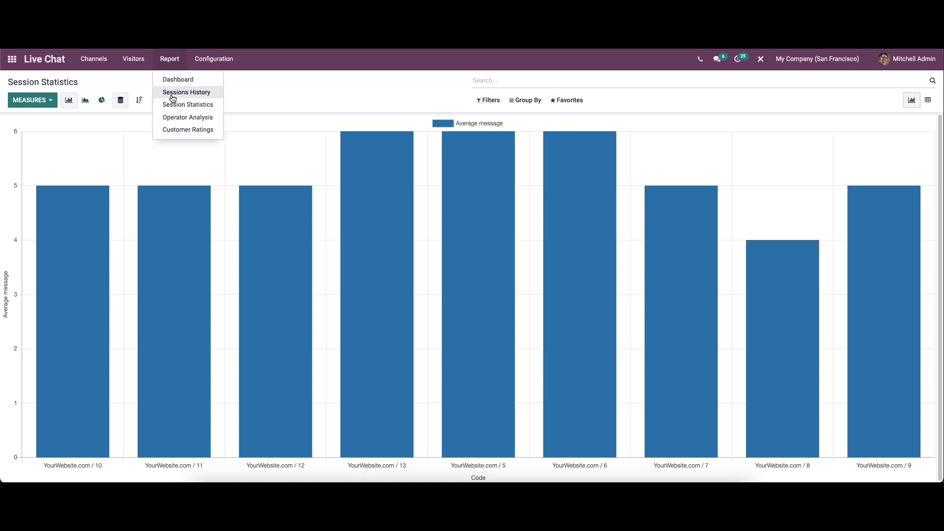
Open Operator Analysis and compare sessions per operator in Pivot and Graph views
click(182, 118)
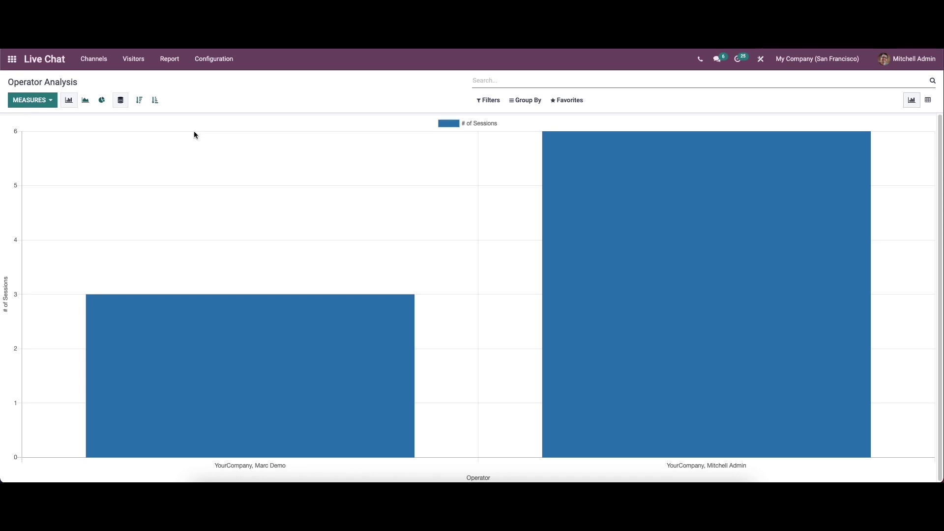
mouse_move(645, 154)
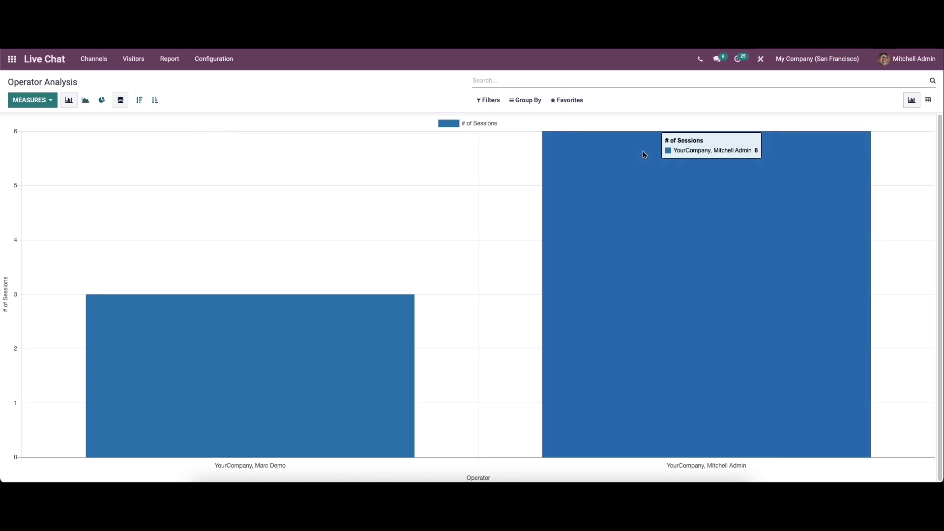
click(923, 100)
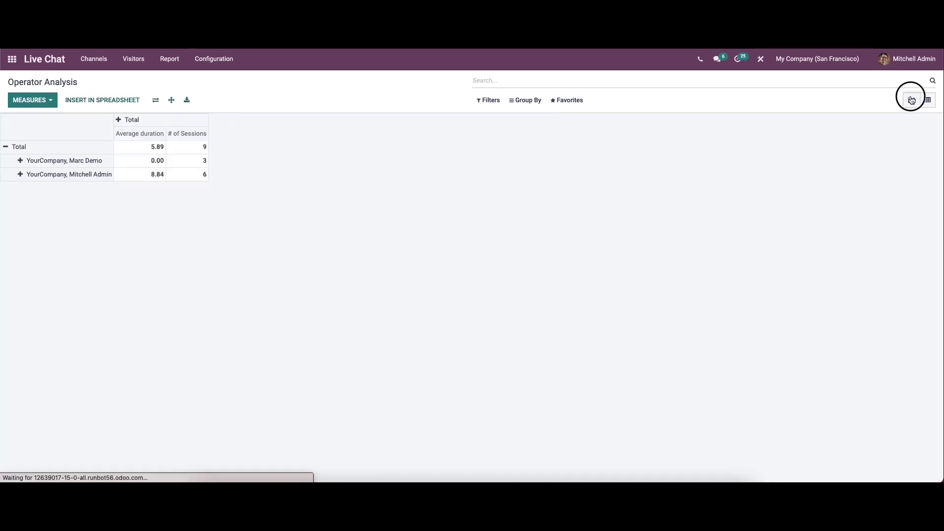
click(912, 100)
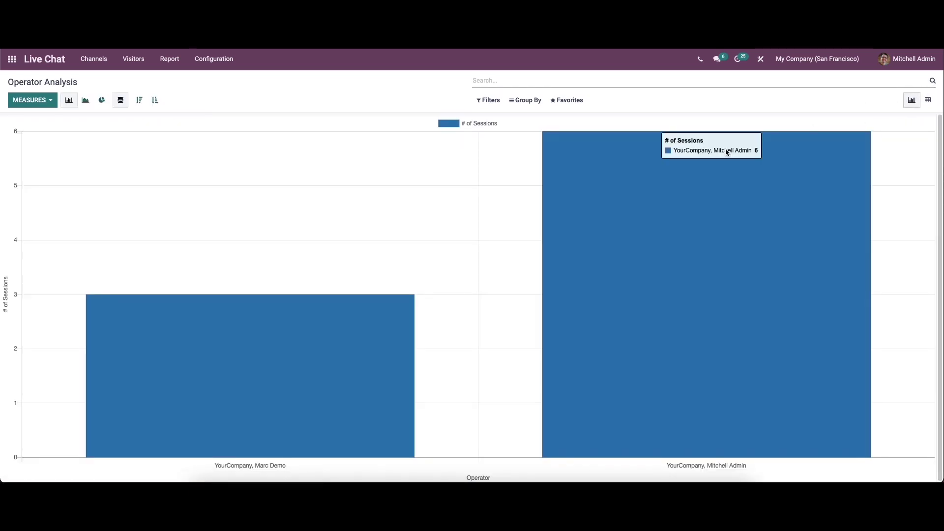
click(170, 58)
mouse_move(197, 59)
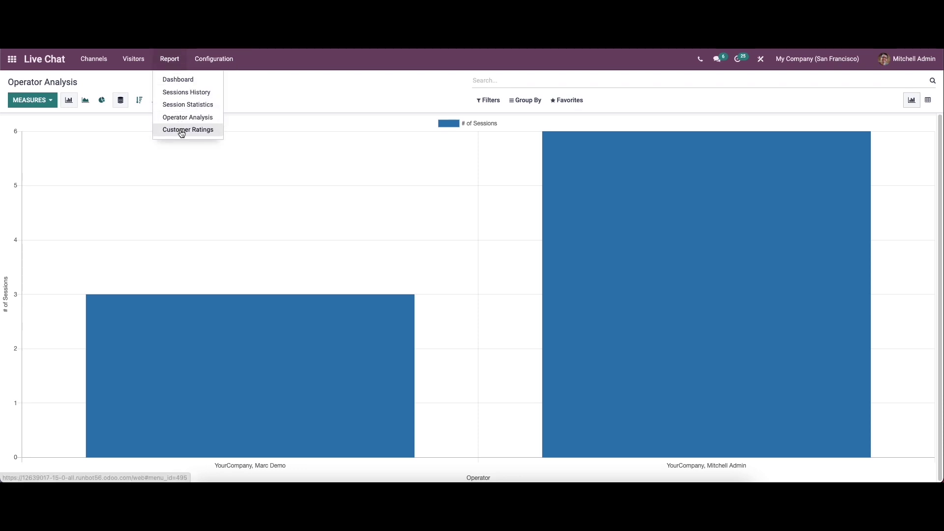
Open Customer Ratings, cycle through List, Pivot and Graph back to List, then browse Filters and Group By
click(181, 130)
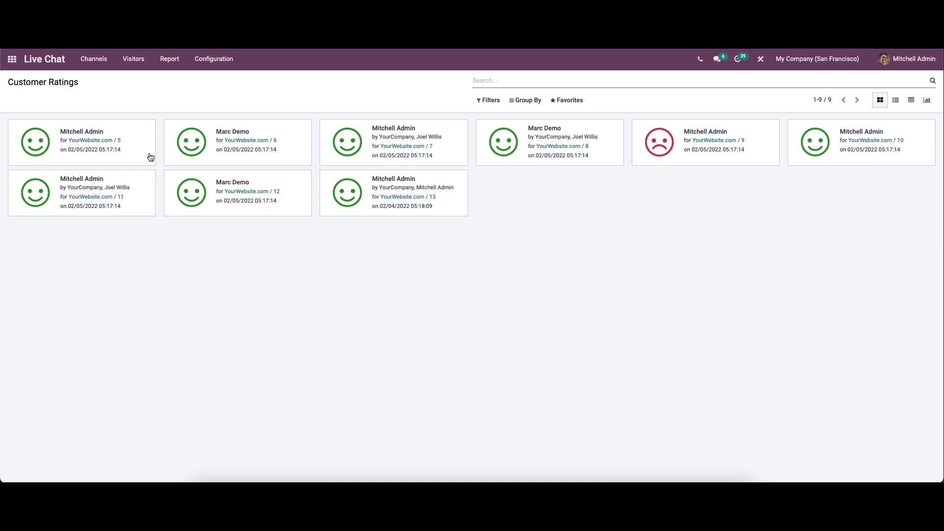
click(896, 101)
click(911, 100)
click(928, 101)
click(896, 100)
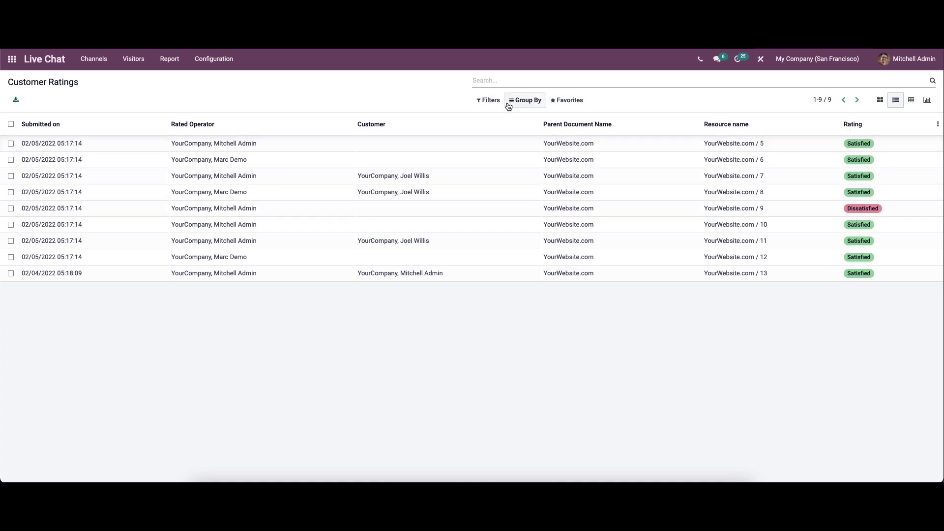
click(492, 102)
click(525, 102)
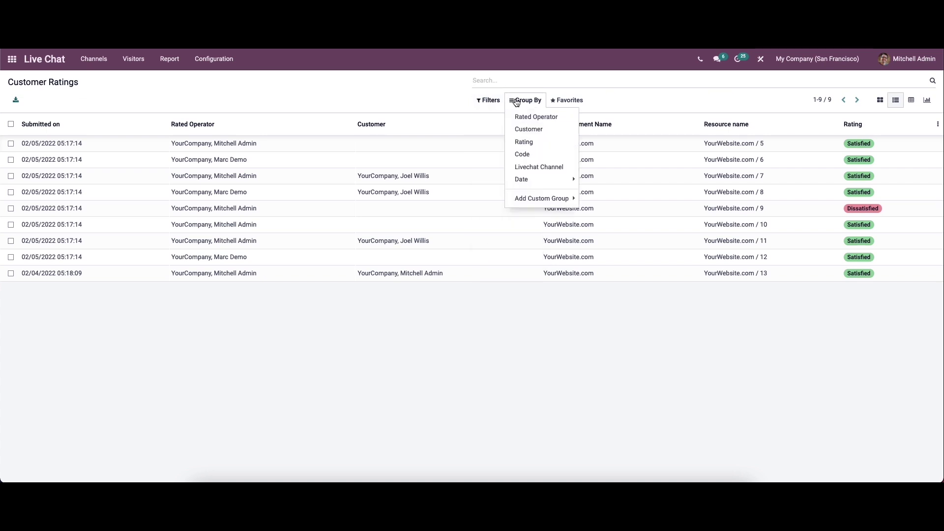
click(491, 100)
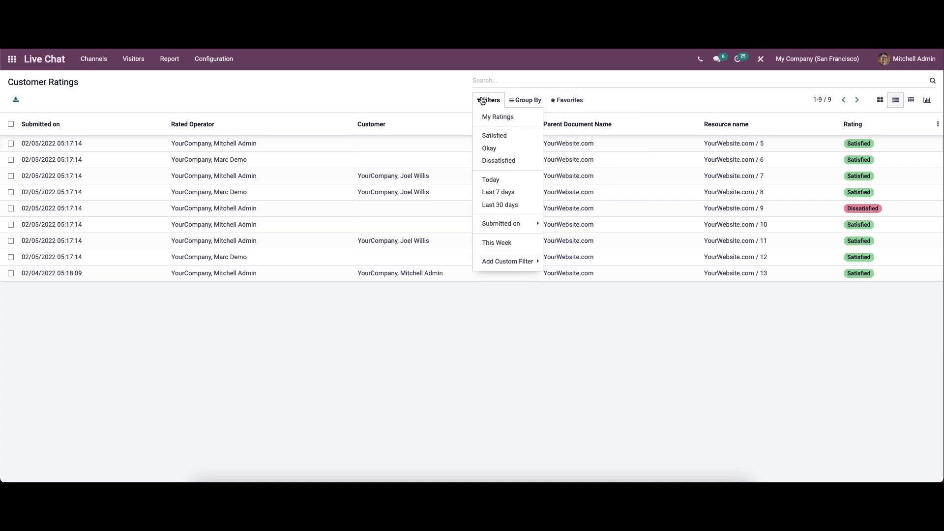